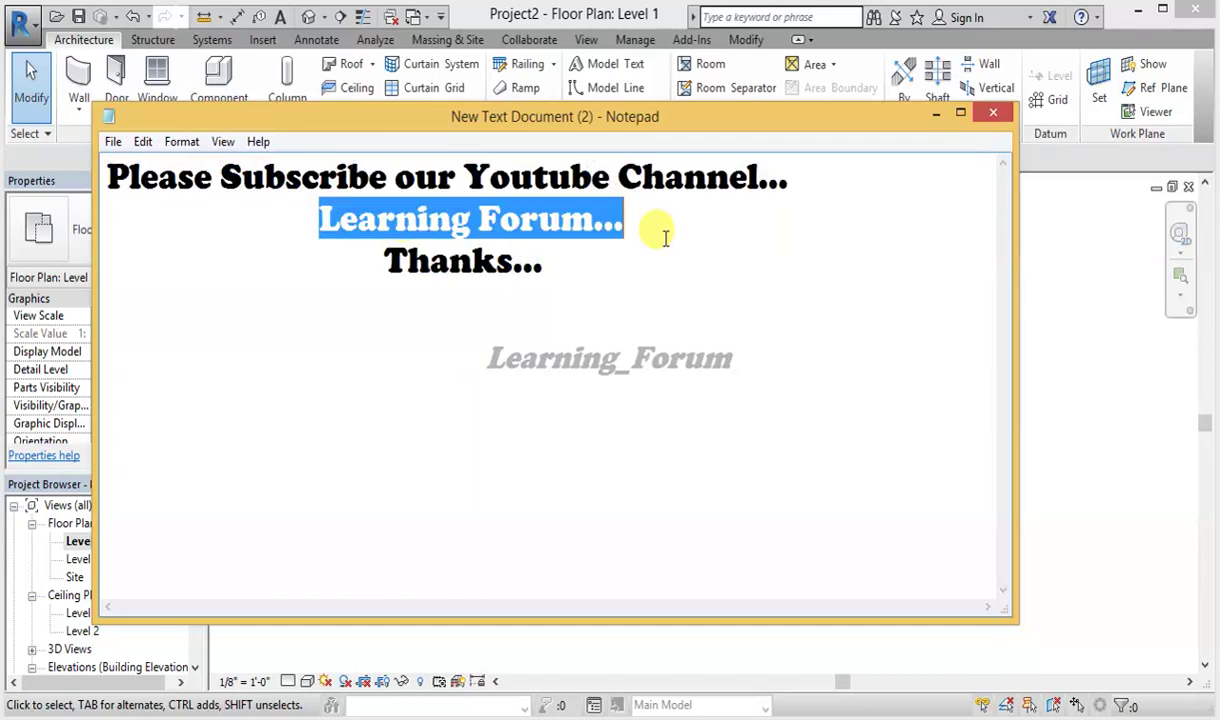
# - Minimize the Notepad subscribe-message document to reveal Revit's Level 1 floor plan
pyautogui.hotkey('shift', 'Down')
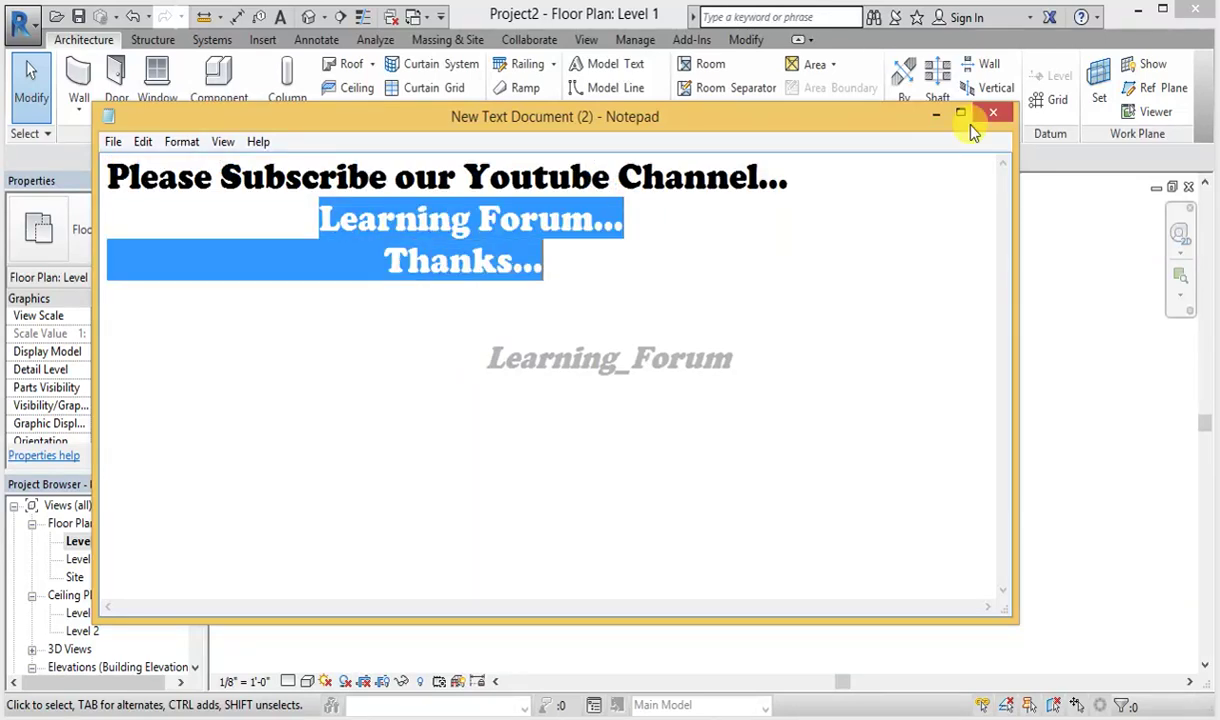
pyautogui.click(935, 114)
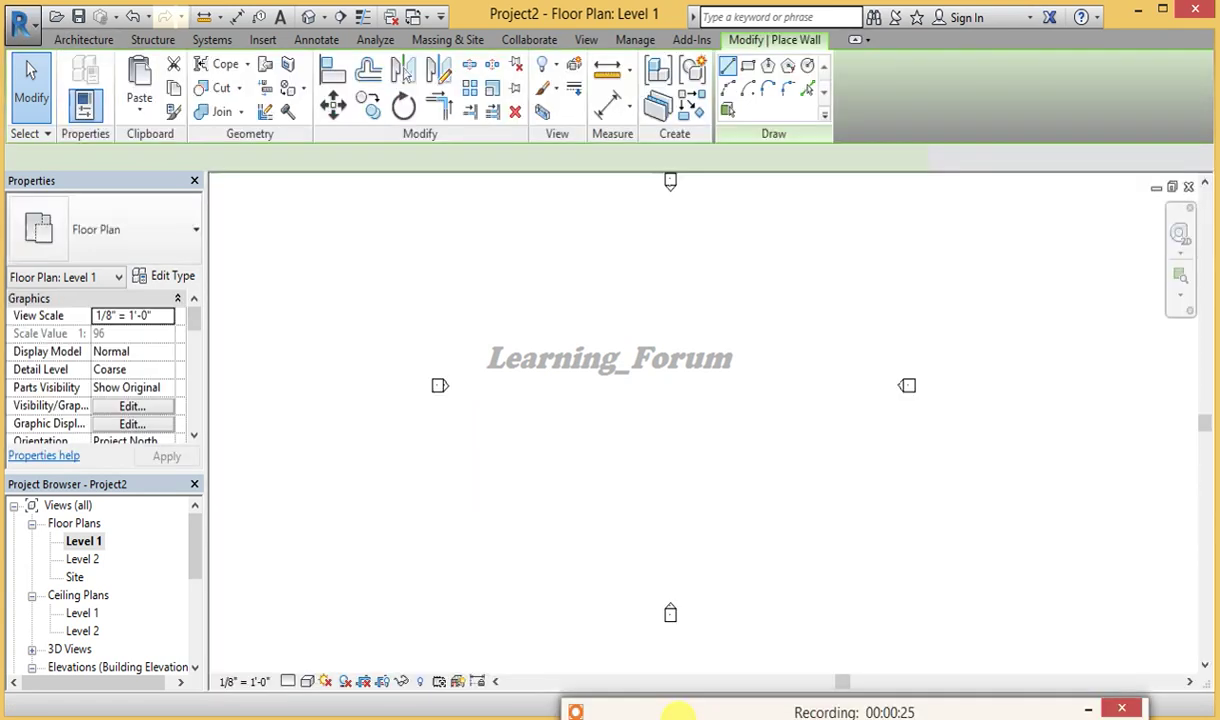
# - Draw a 52' Generic 8" wall on Level 1 and view it from the FRONT in Default 3D View
pyautogui.click(610, 270)
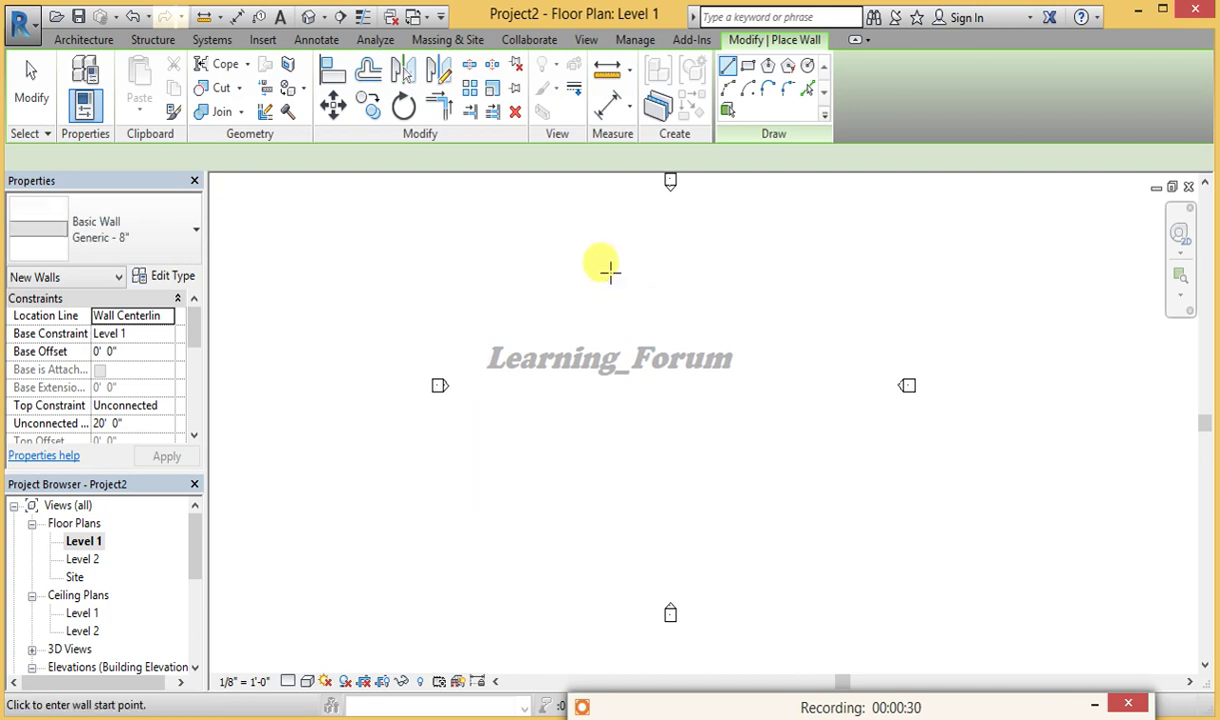
pyautogui.click(735, 268)
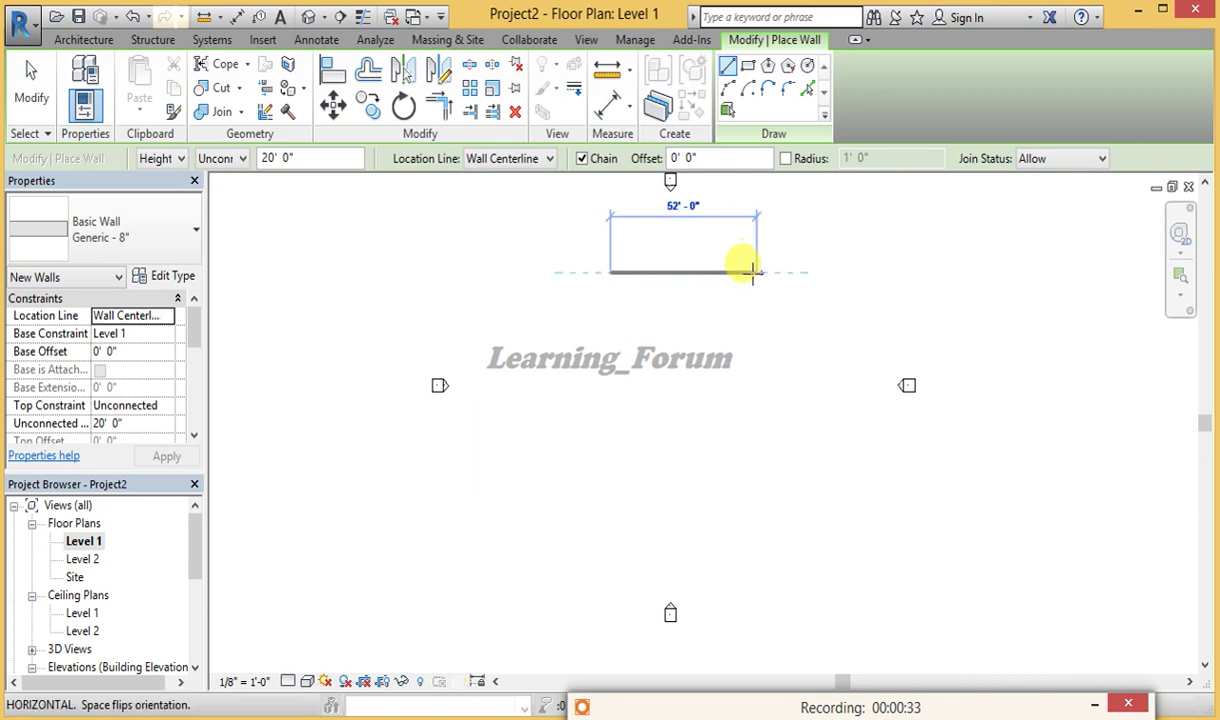
pyautogui.click(755, 270)
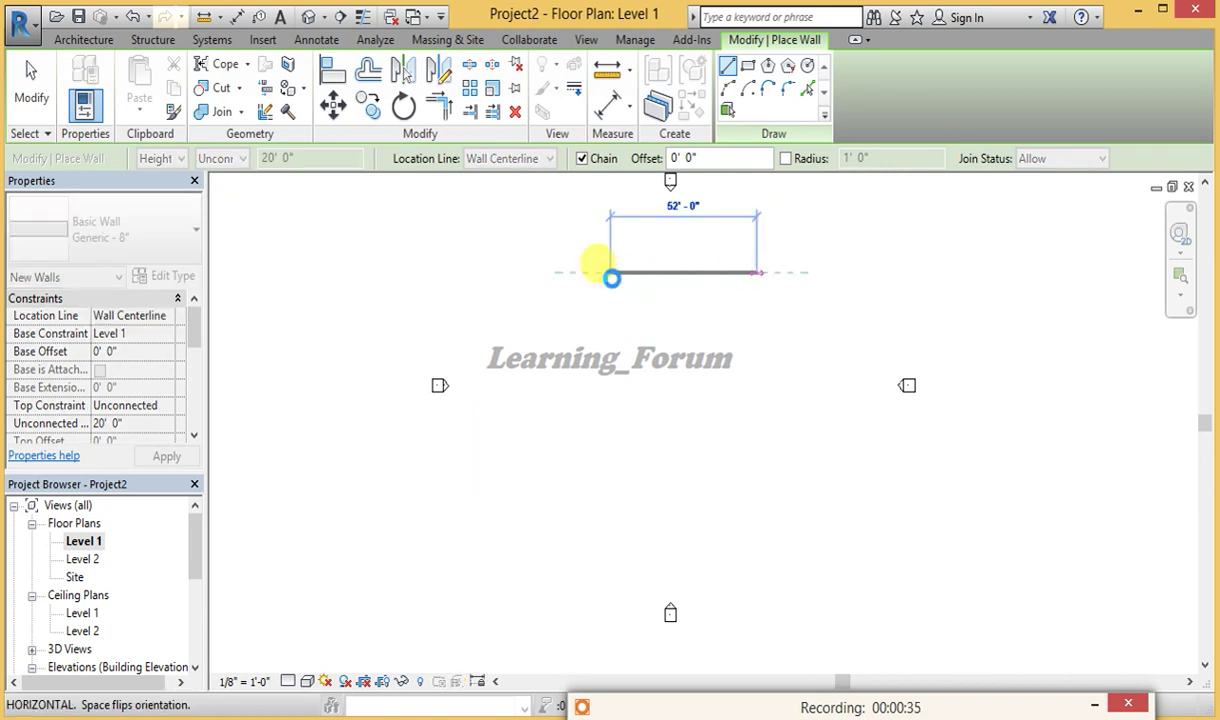
pyautogui.press('Escape')
pyautogui.press('Escape')
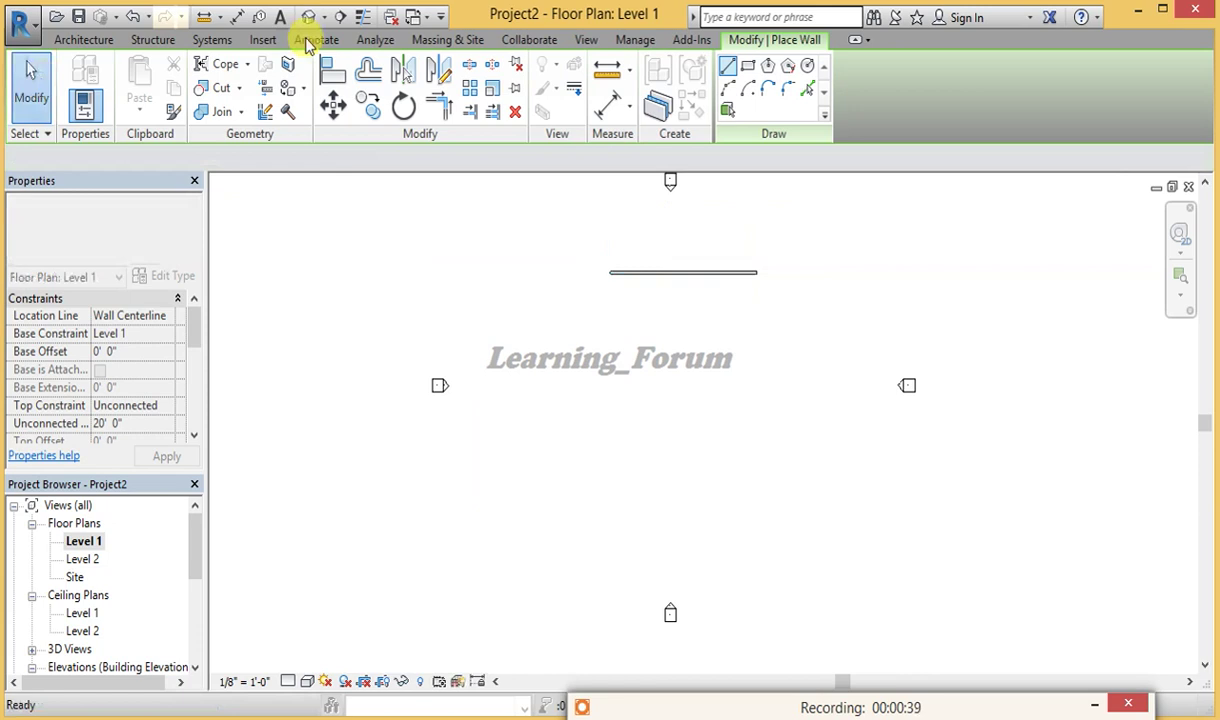
pyautogui.click(310, 20)
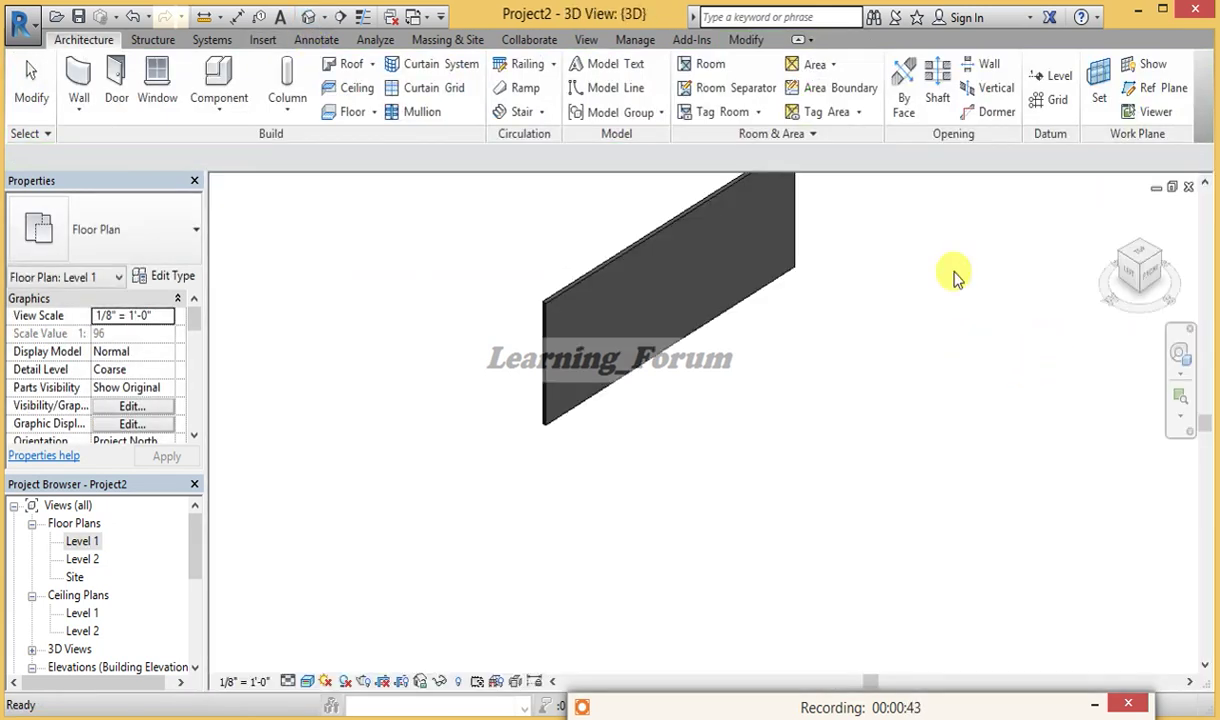
pyautogui.click(1160, 278)
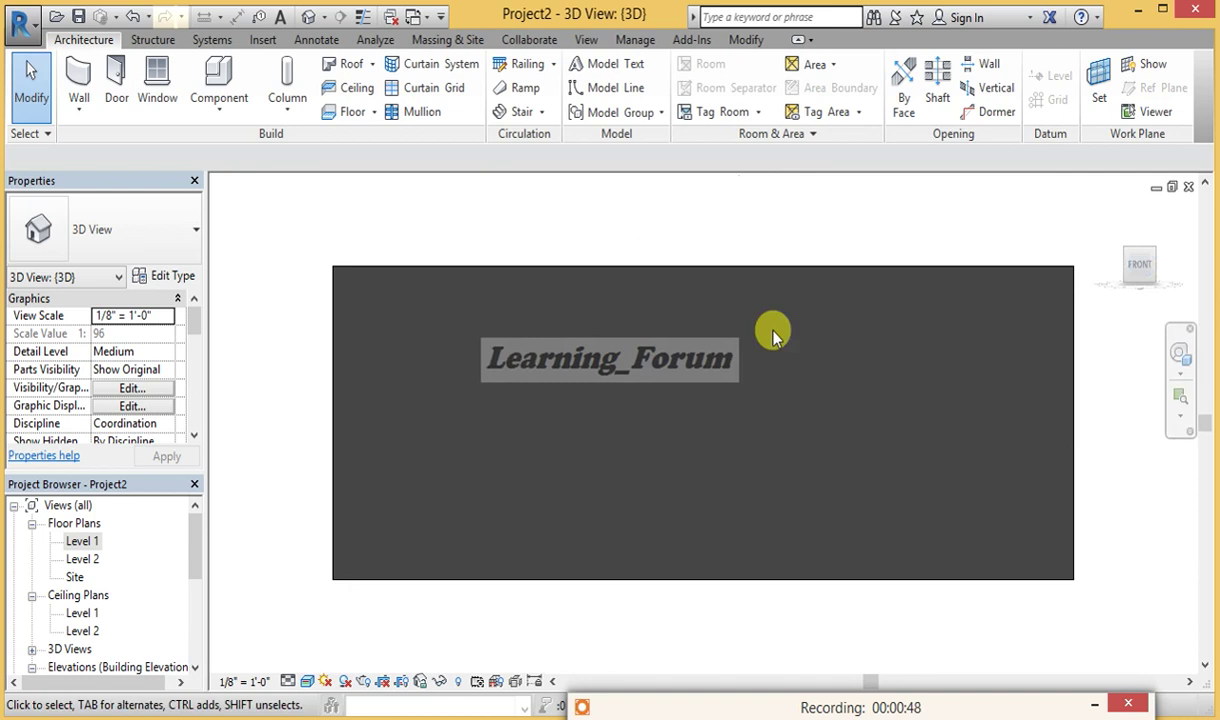
# - Create a Model In-Place family in the Walls category named Walls 1
pyautogui.click(219, 108)
pyautogui.click(234, 190)
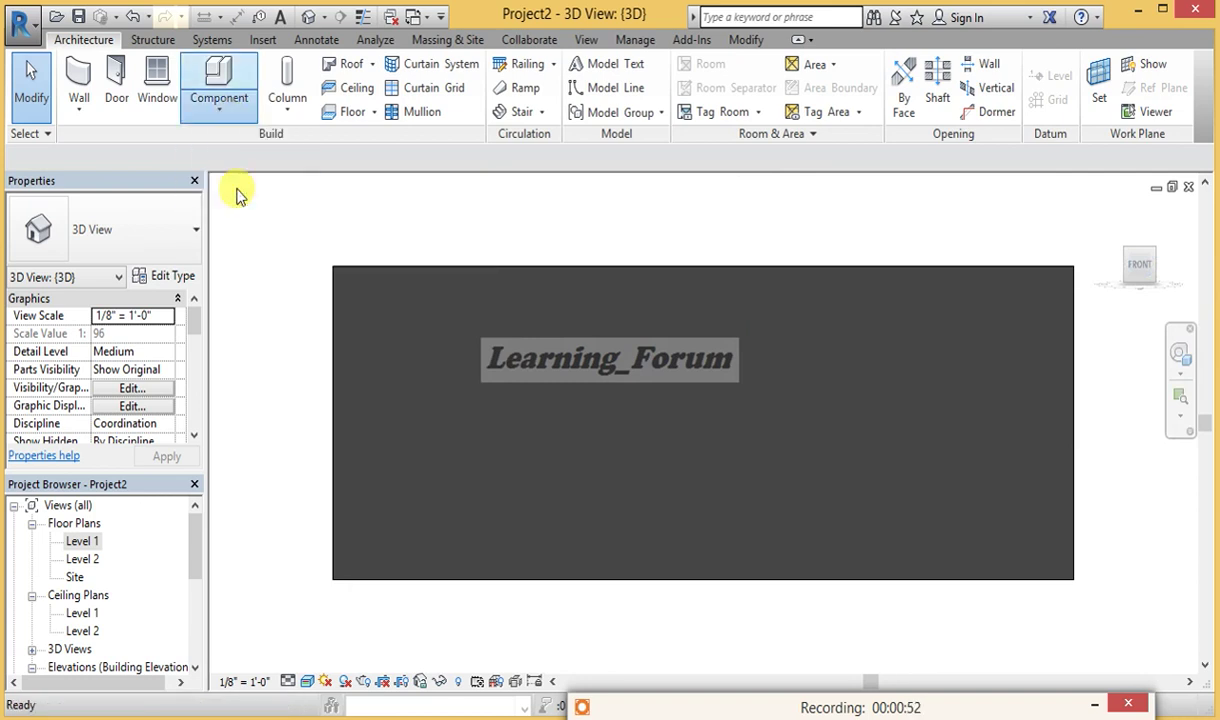
pyautogui.scroll(-8, 730, 240)
pyautogui.scroll(-2, 730, 300)
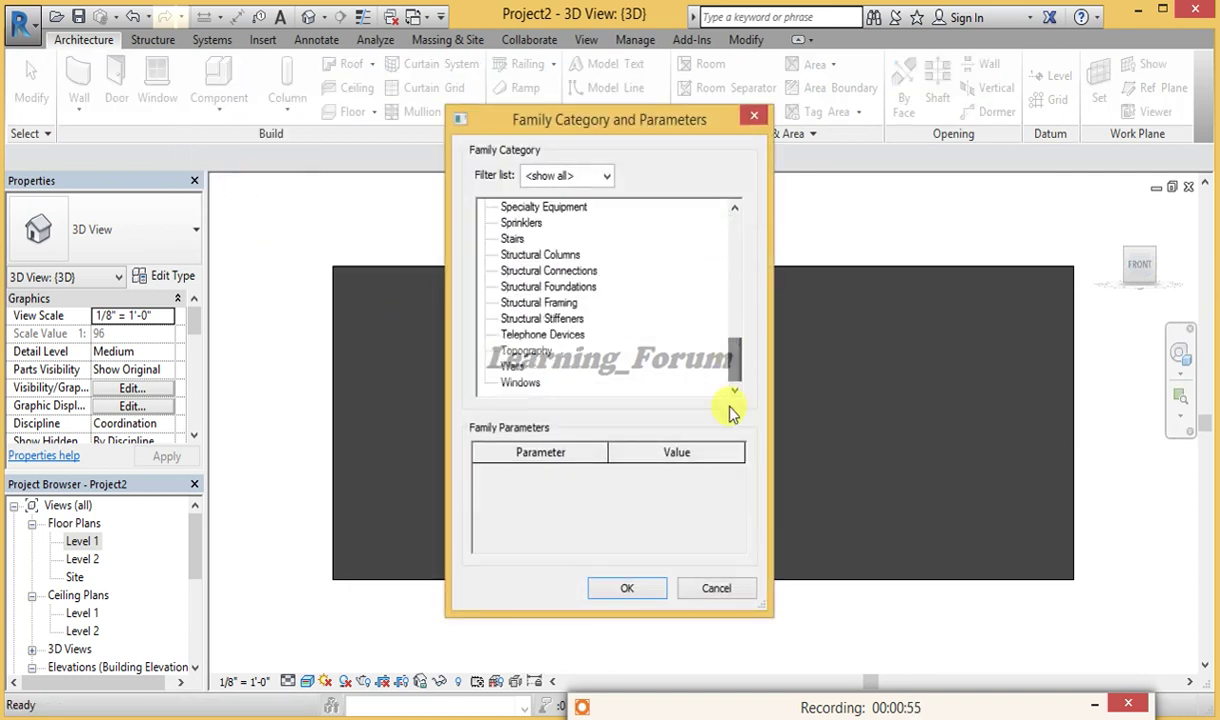
pyautogui.click(510, 367)
pyautogui.click(605, 590)
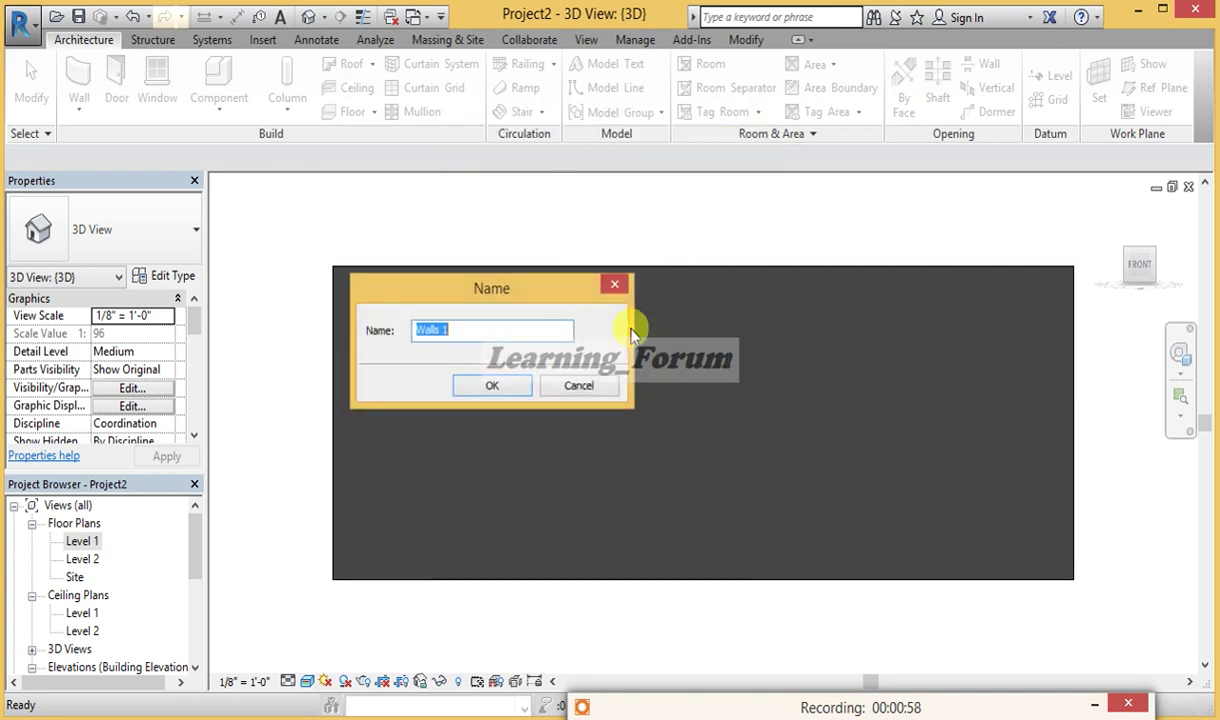
pyautogui.click(494, 390)
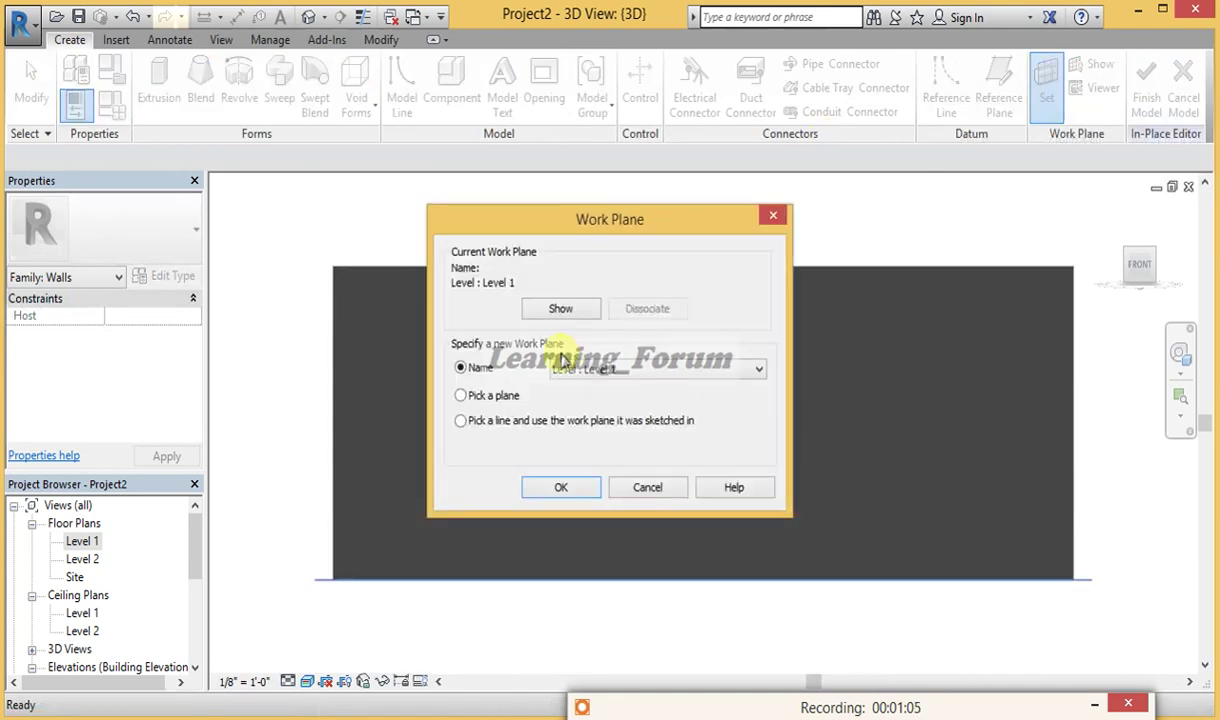
pyautogui.click(537, 490)
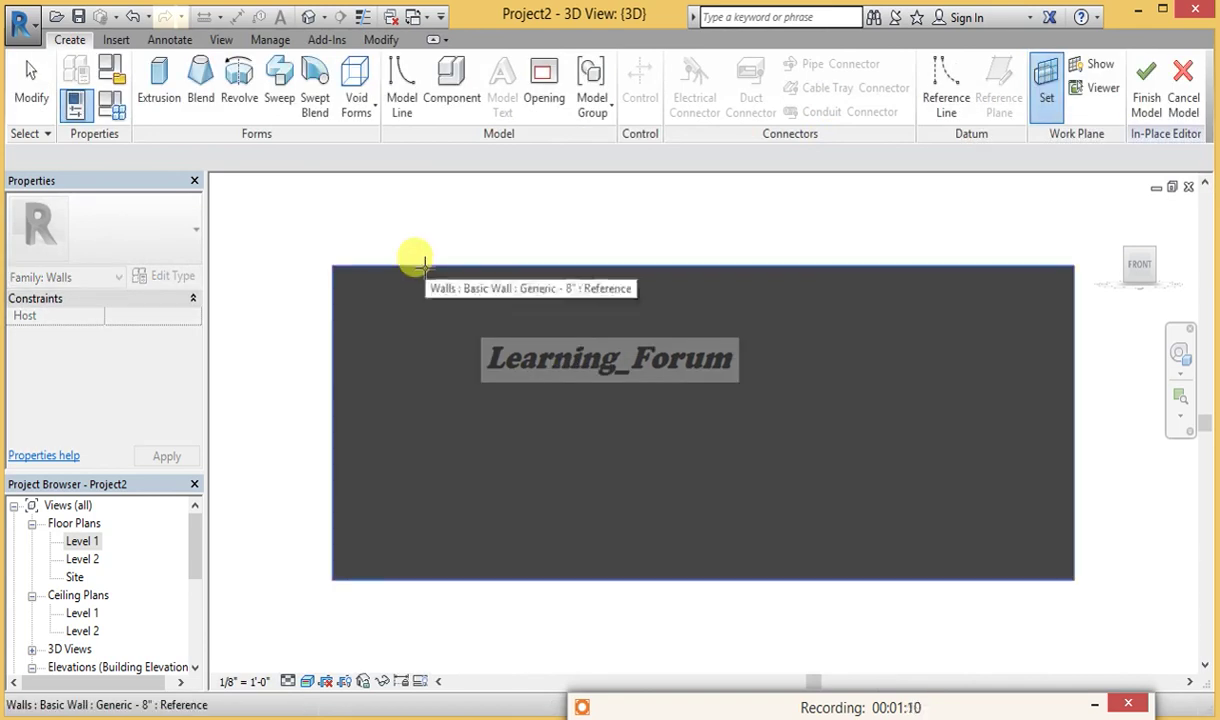
# - Switch the view to Wireframe and set the wall face as the extrusion work plane
pyautogui.click(307, 681)
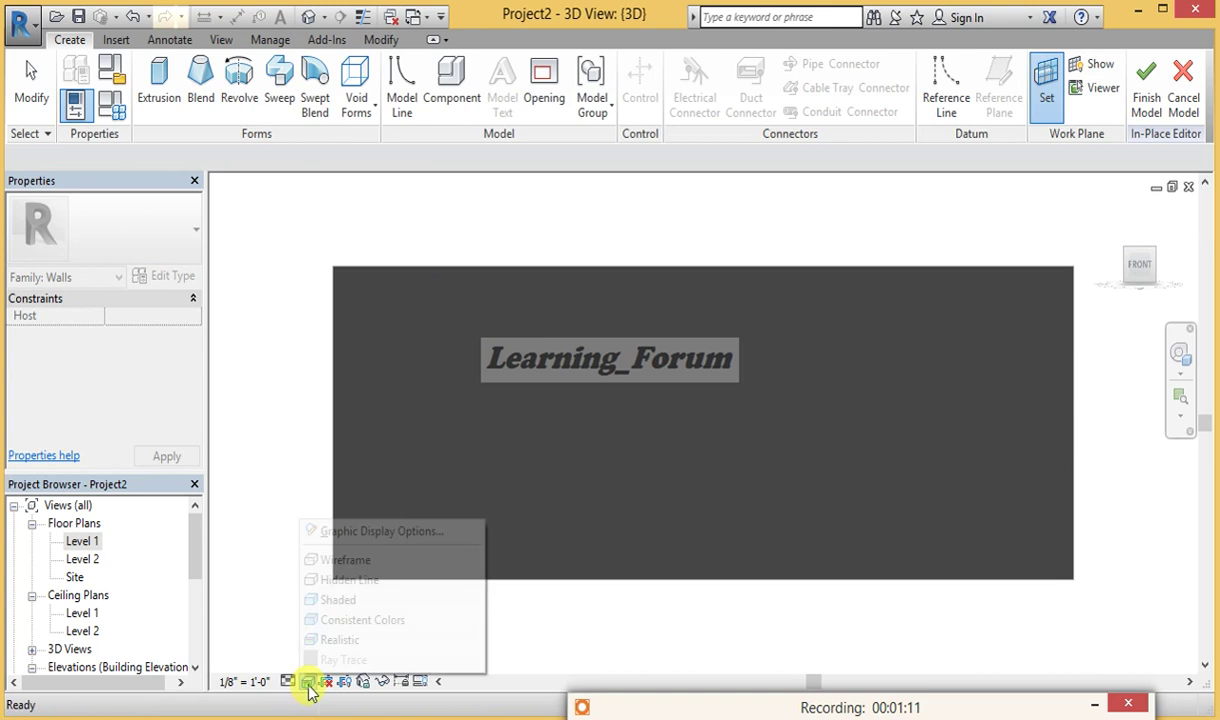
pyautogui.click(368, 560)
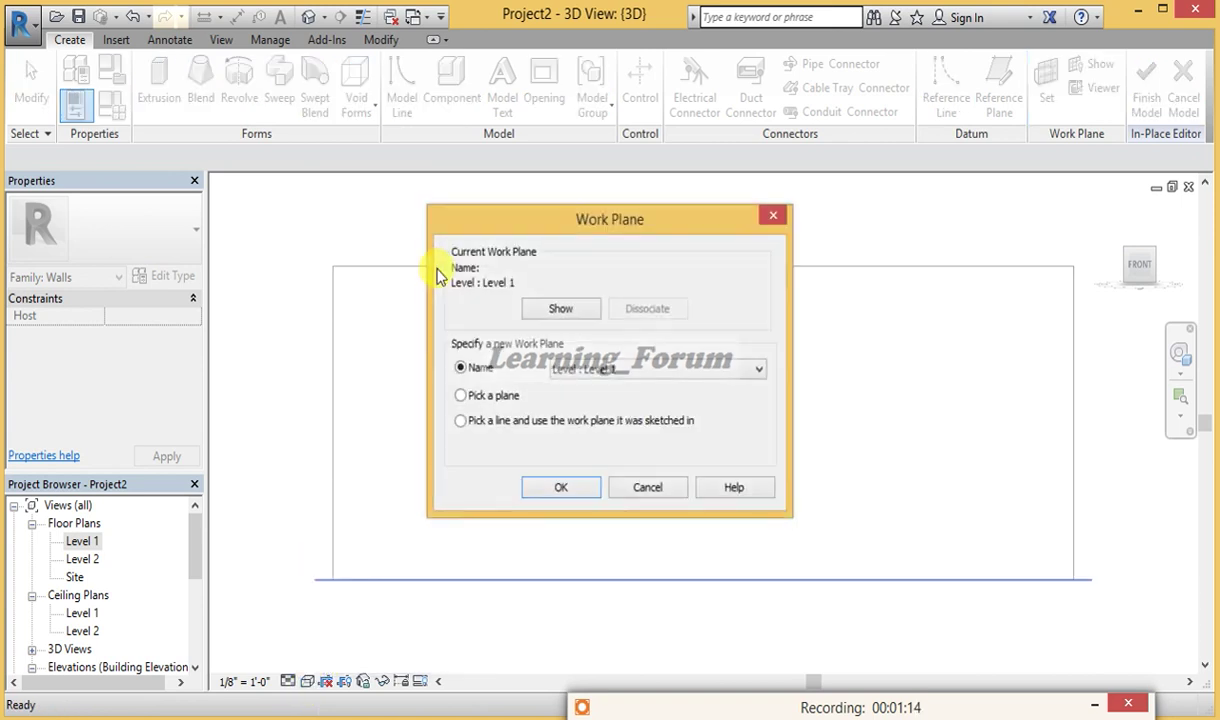
pyautogui.click(472, 397)
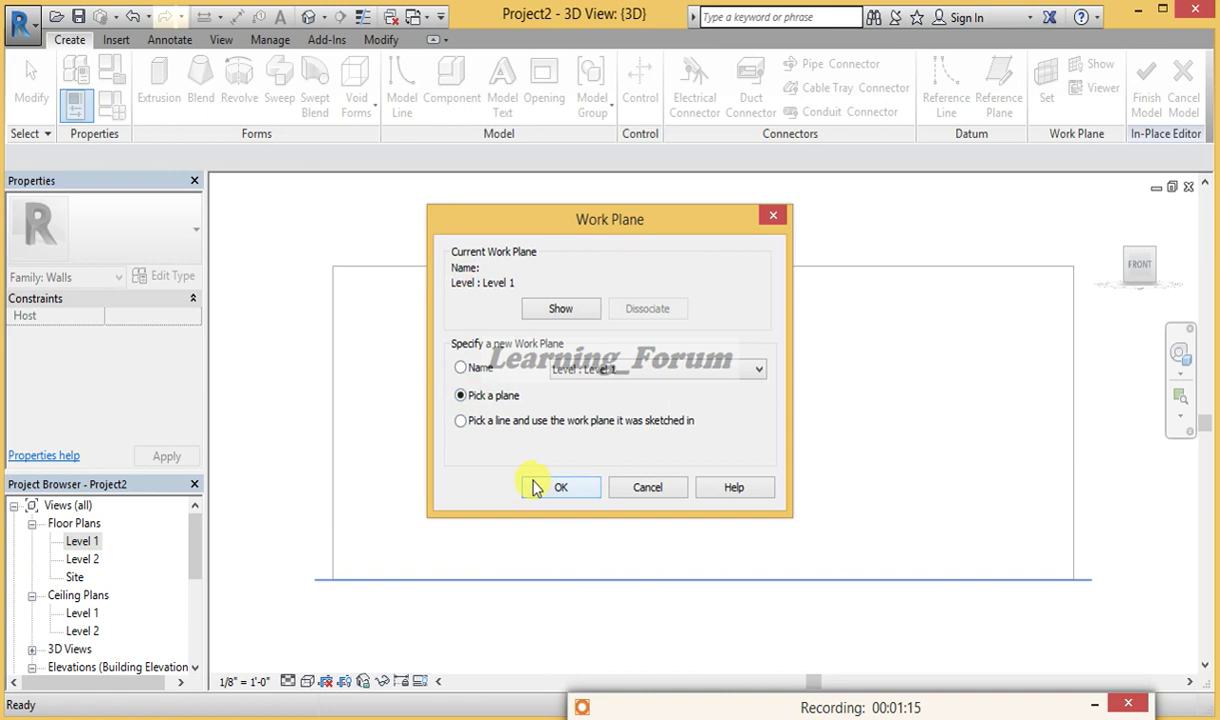
pyautogui.click(533, 484)
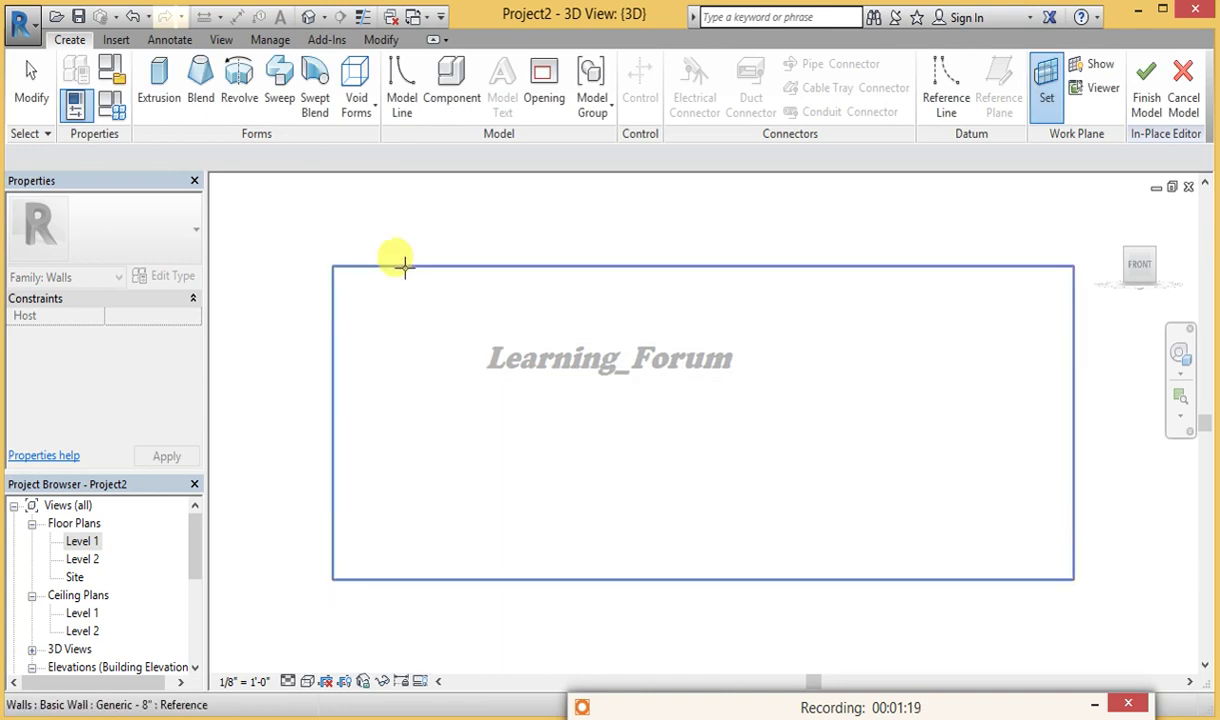
pyautogui.click(403, 265)
pyautogui.click(160, 78)
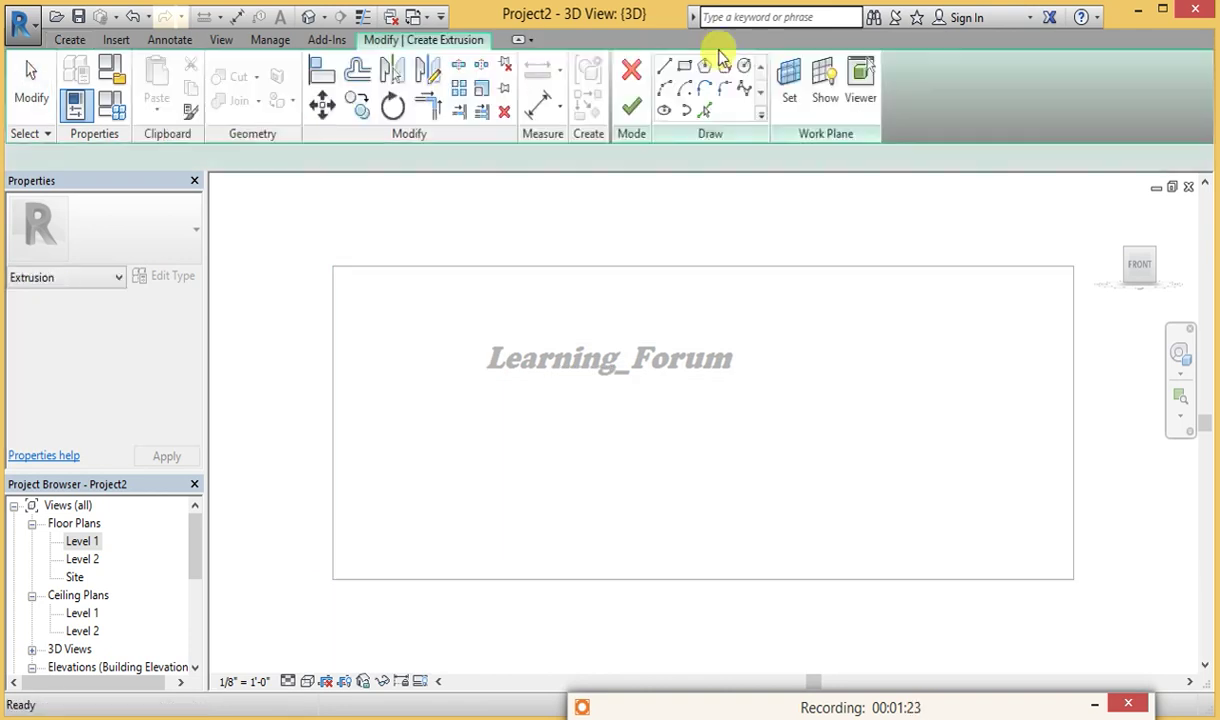
# - Choose the Rectangle sketch tool and confirm Parking Stripe as the extrusion material
pyautogui.click(684, 66)
pyautogui.moveTo(199, 332)
pyautogui.mouseDown()
pyautogui.moveTo(203, 410)
pyautogui.moveTo(203, 373)
pyautogui.mouseUp()
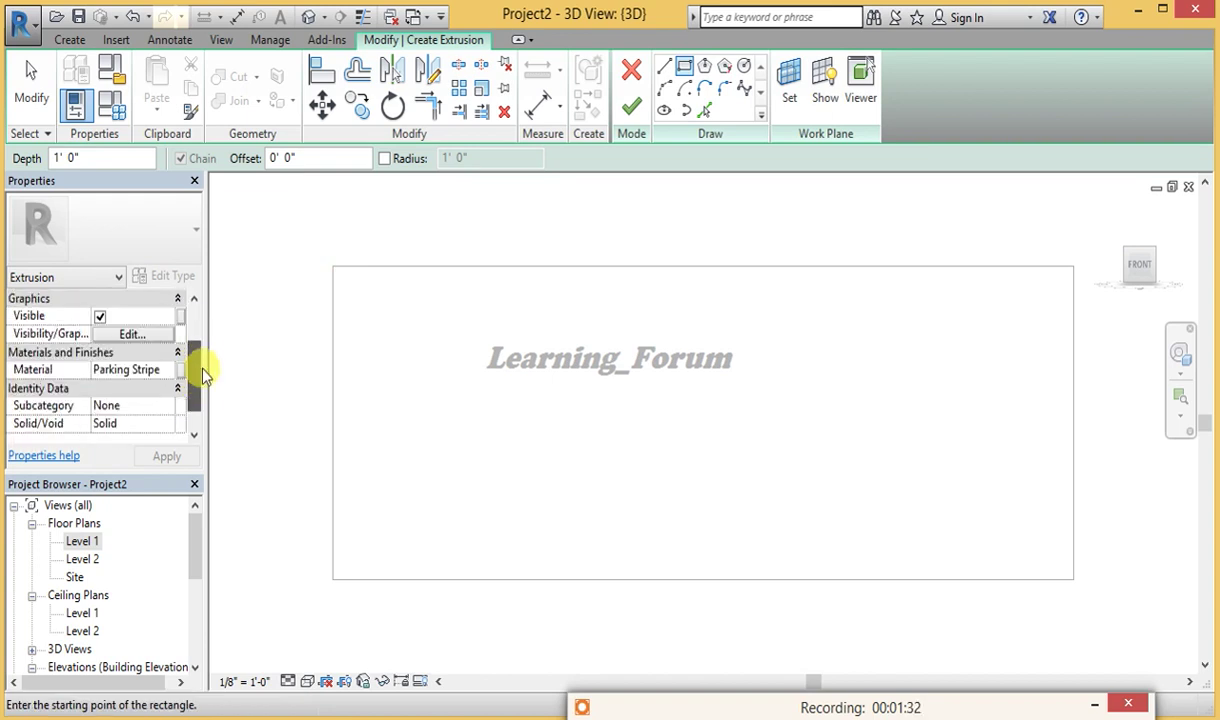
pyautogui.moveTo(205, 373)
pyautogui.mouseDown()
pyautogui.moveTo(206, 389)
pyautogui.moveTo(205, 362)
pyautogui.moveTo(205, 388)
pyautogui.mouseUp()
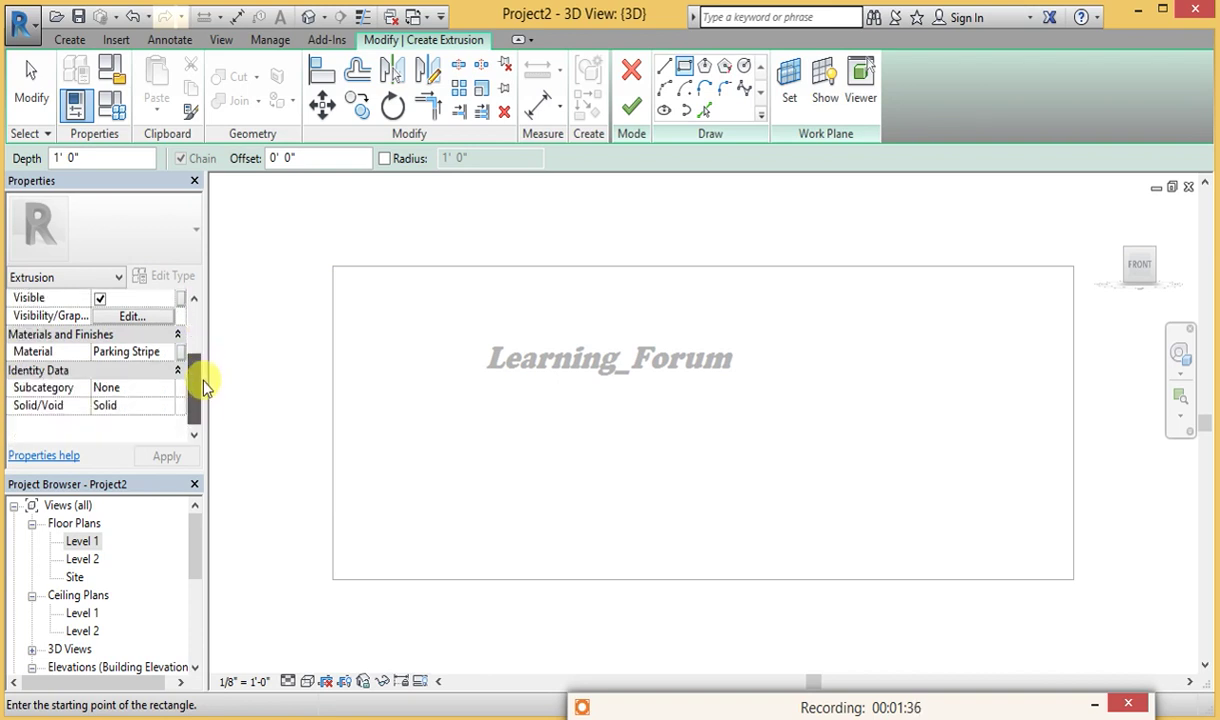
pyautogui.moveTo(205, 390); pyautogui.dragTo(200, 370)
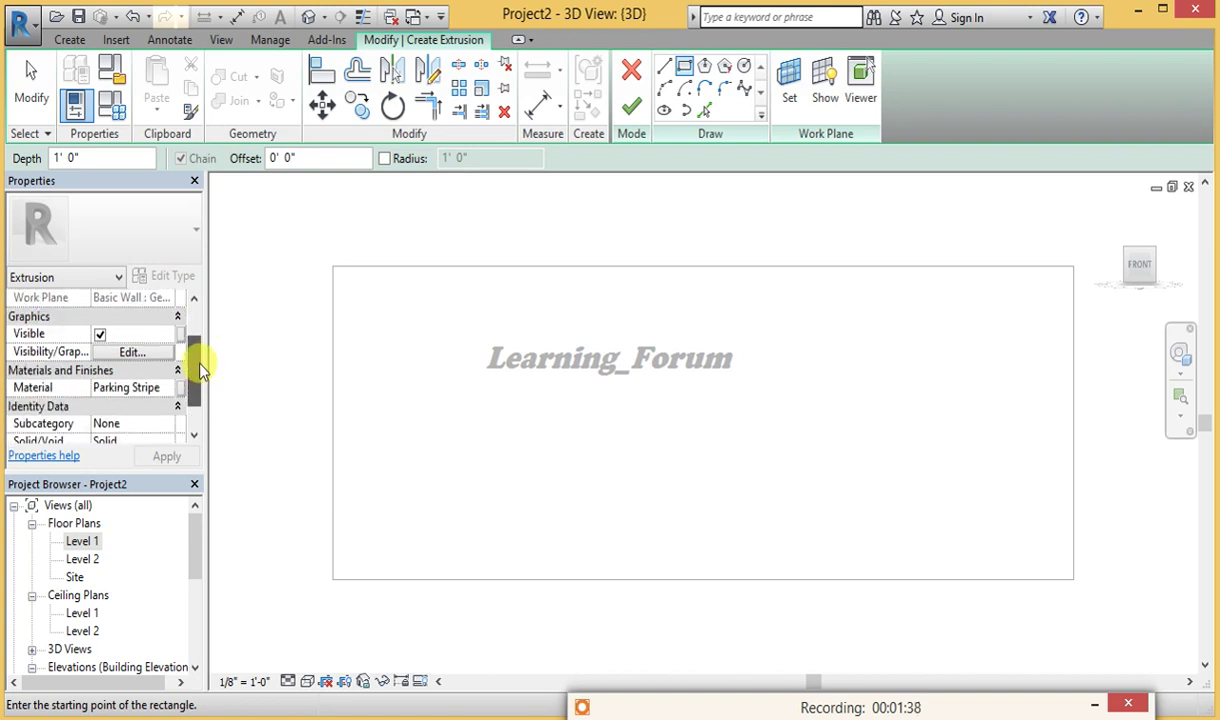
pyautogui.click(171, 371)
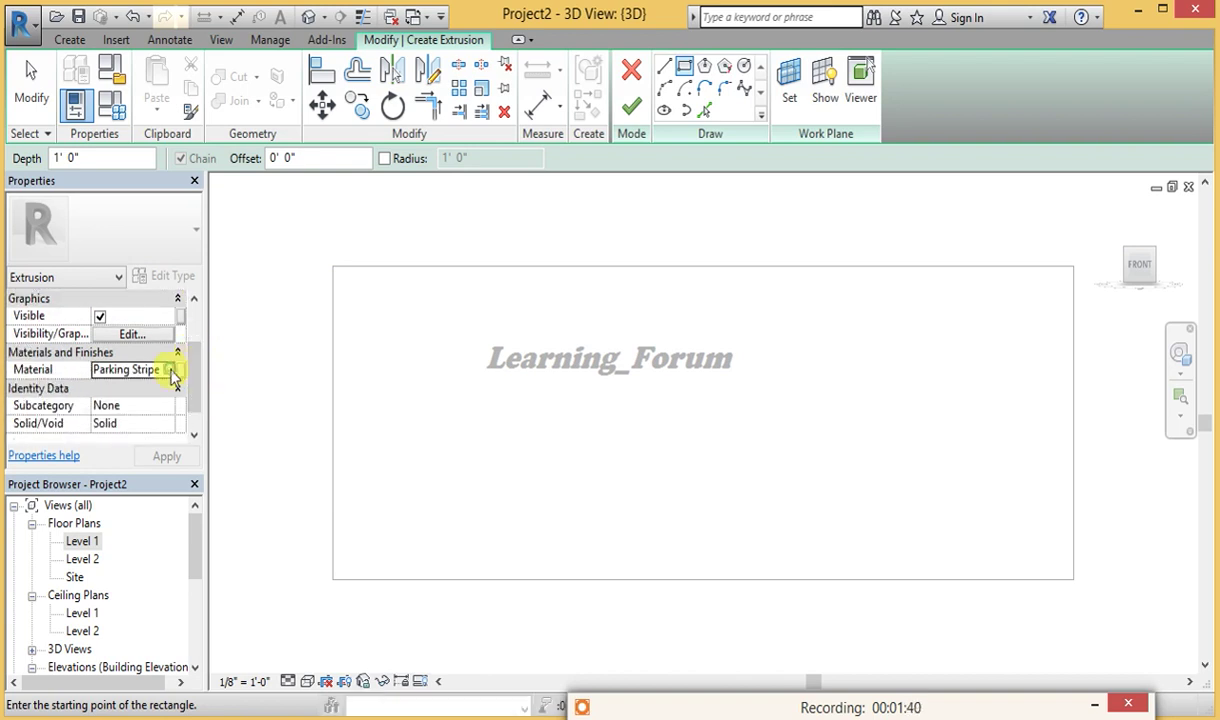
pyautogui.click(169, 369)
pyautogui.click(44, 369)
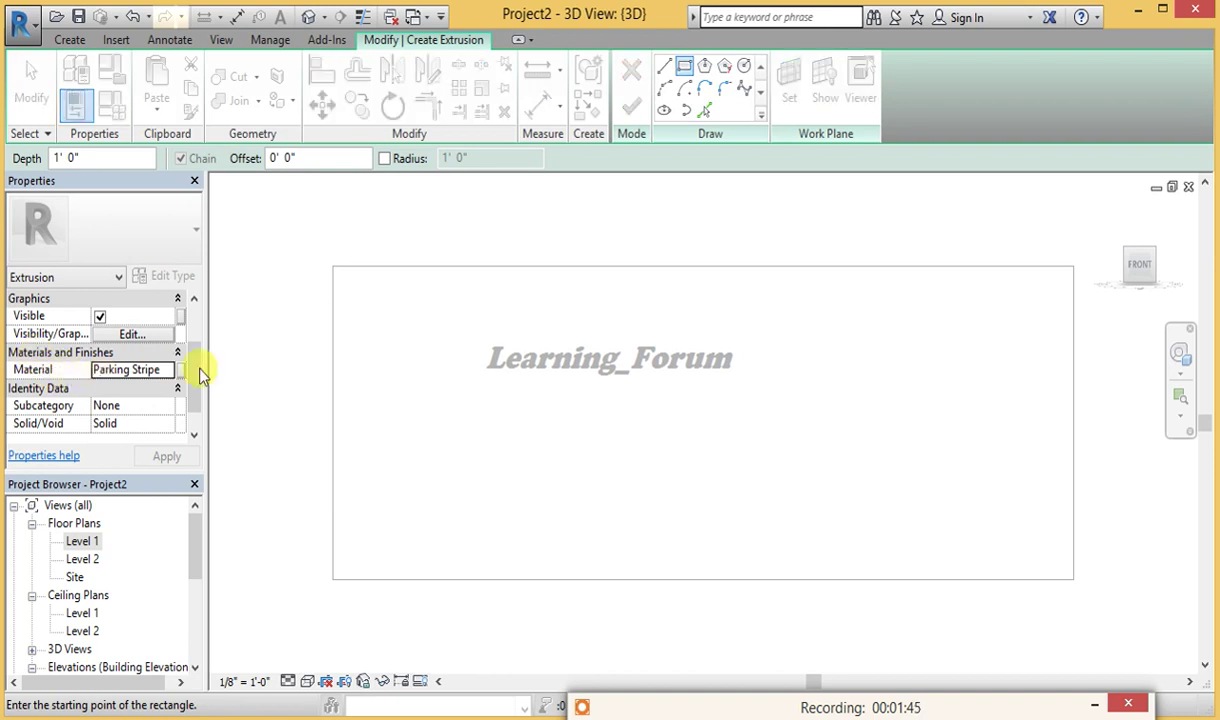
pyautogui.click(168, 370)
pyautogui.click(166, 369)
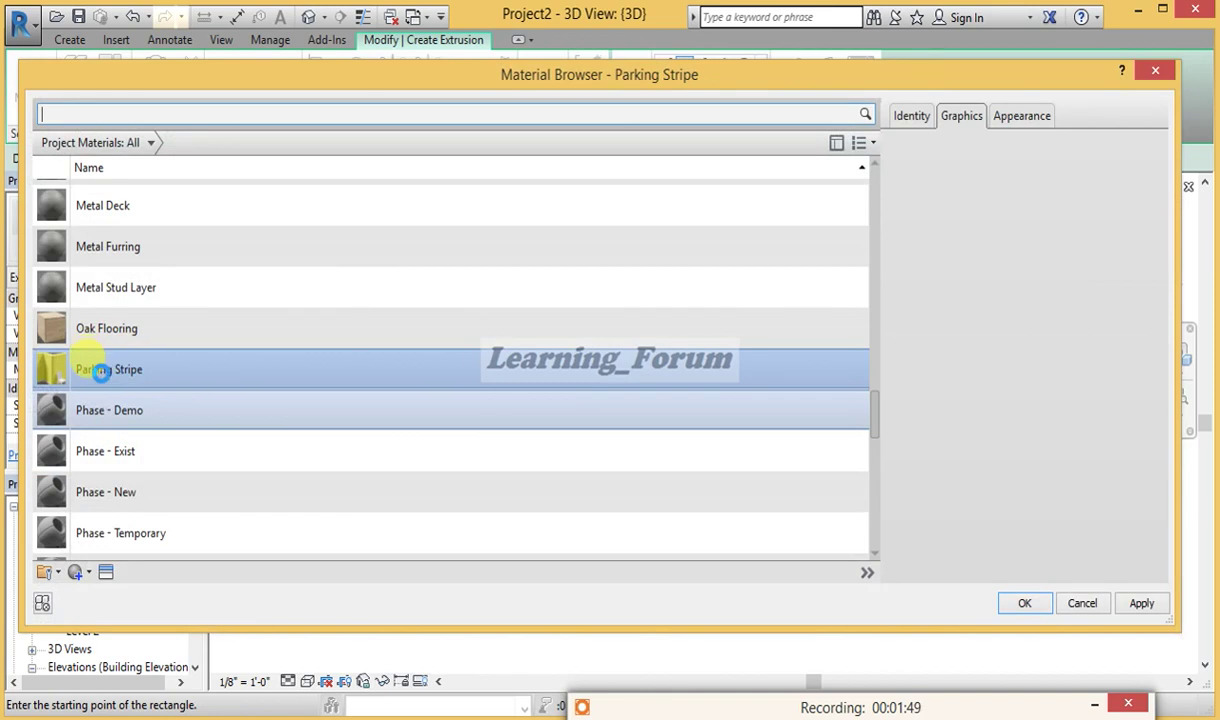
pyautogui.click(1027, 605)
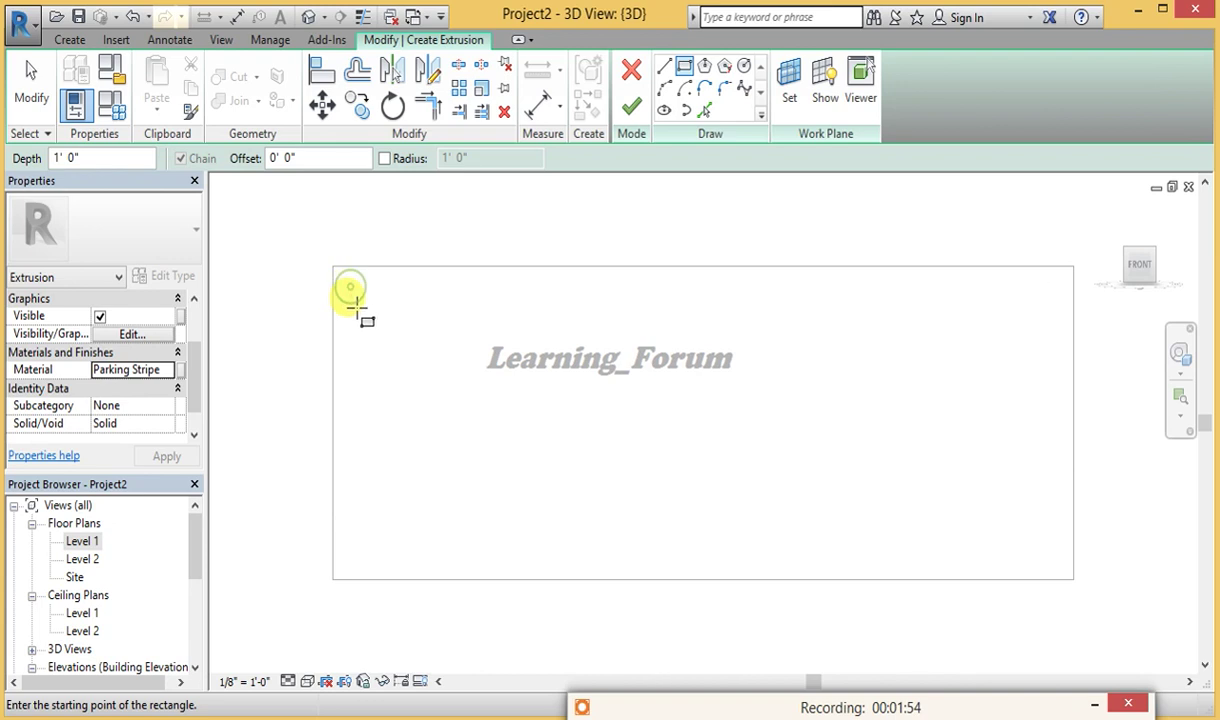
# - Sketch four staggered 1'-0" × 3'-6" rectangles stepping diagonally down the wall and finish the extrusion
pyautogui.click(351, 289)
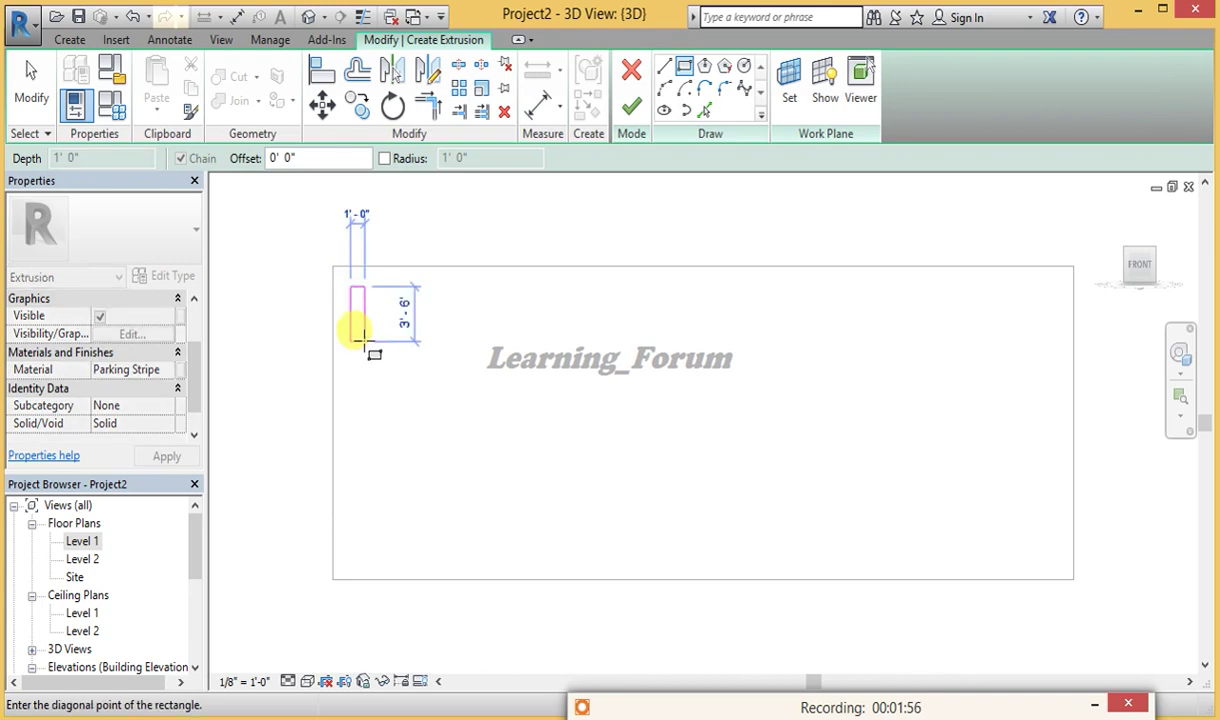
pyautogui.click(365, 341)
pyautogui.click(403, 343)
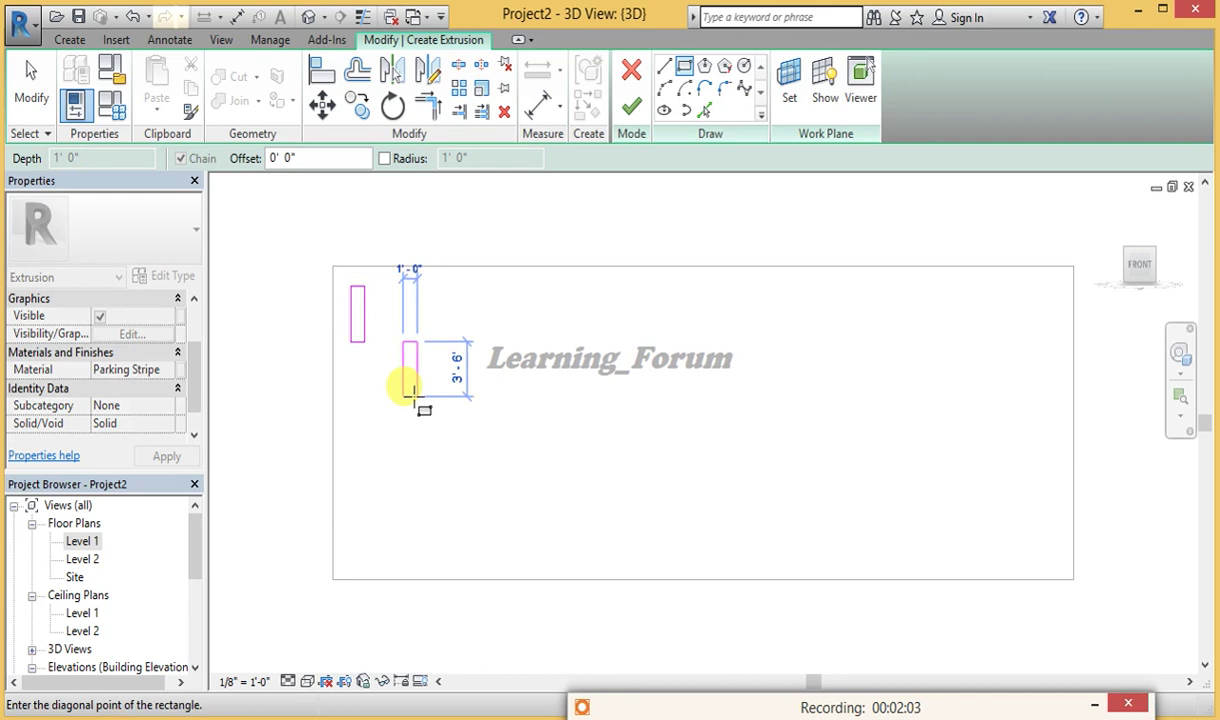
pyautogui.click(415, 395)
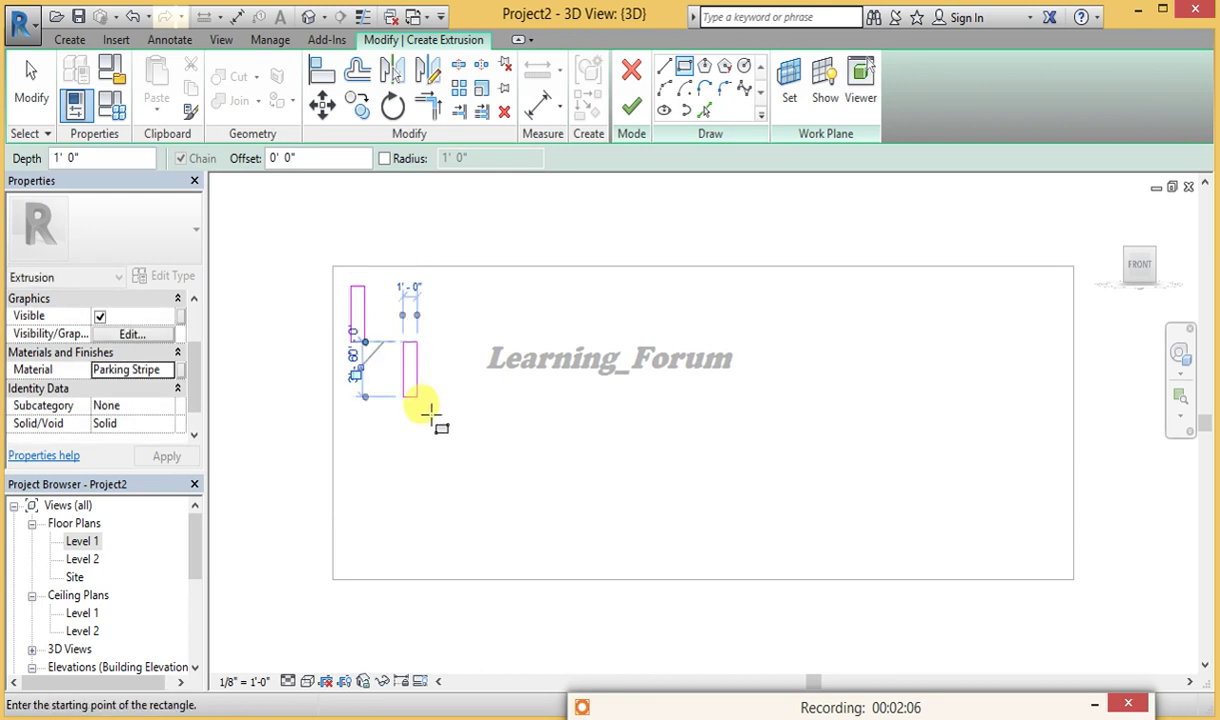
pyautogui.click(452, 409)
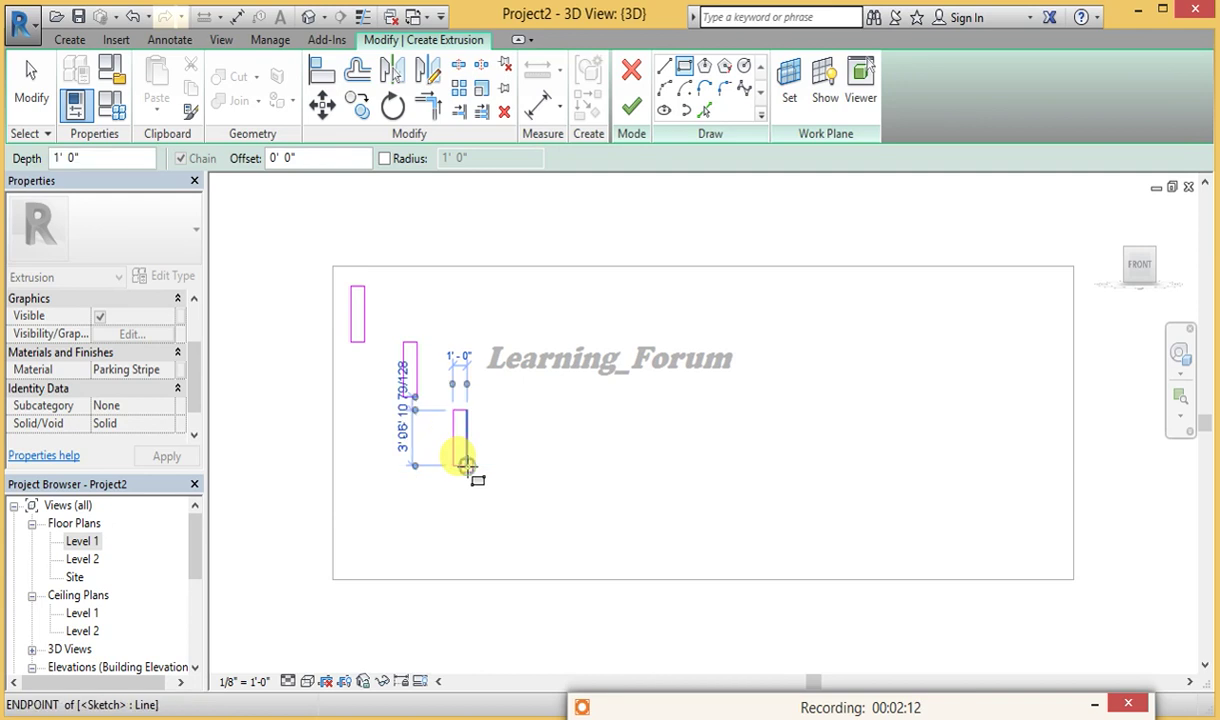
pyautogui.click(466, 465)
pyautogui.click(498, 487)
pyautogui.click(508, 539)
pyautogui.press('Escape')
pyautogui.press('Escape')
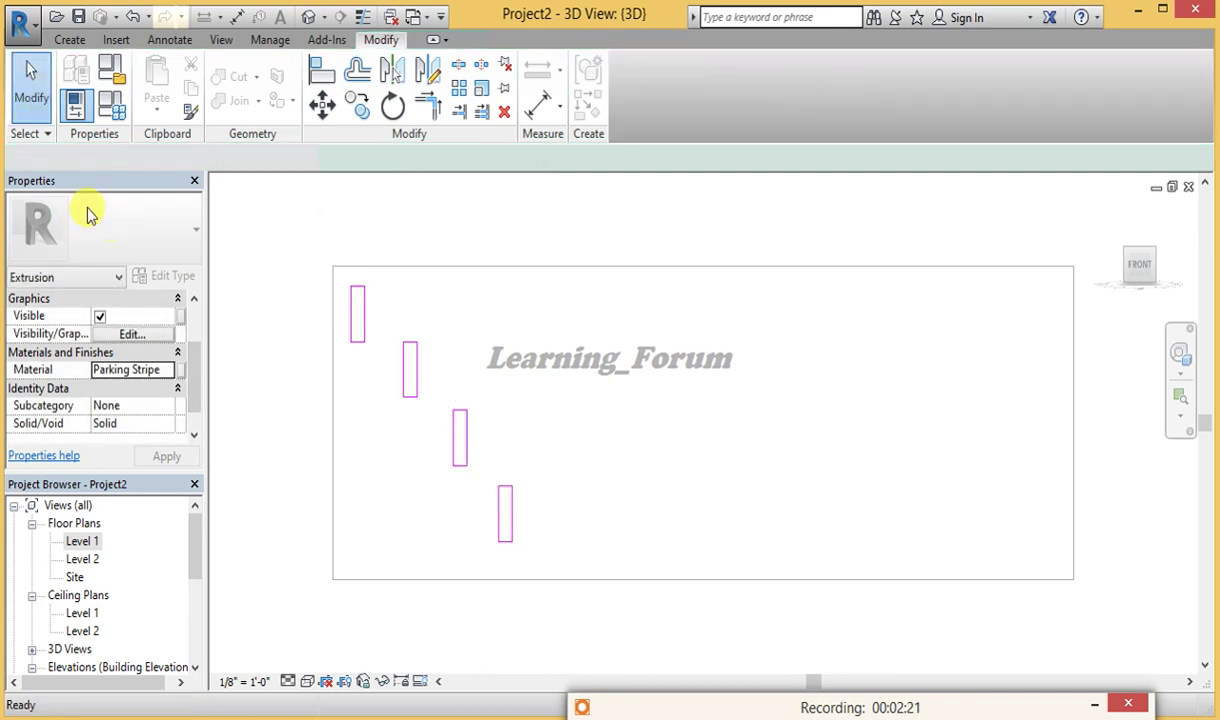
pyautogui.click(30, 75)
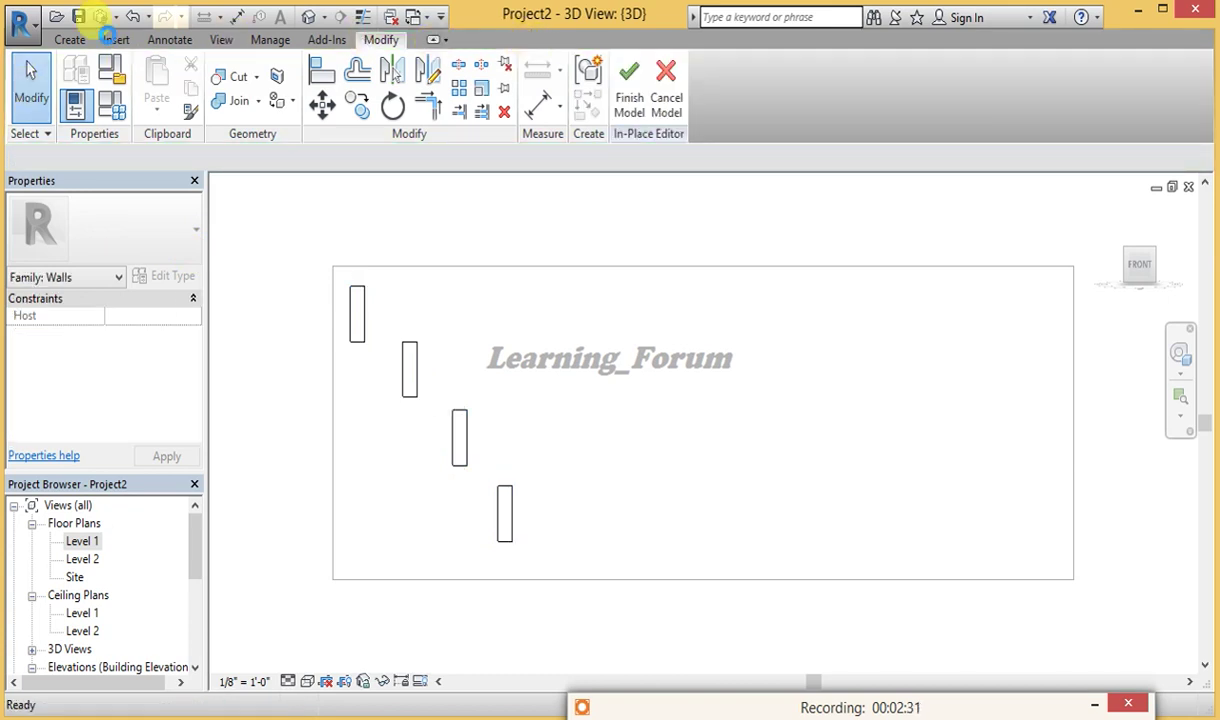
pyautogui.click(63, 42)
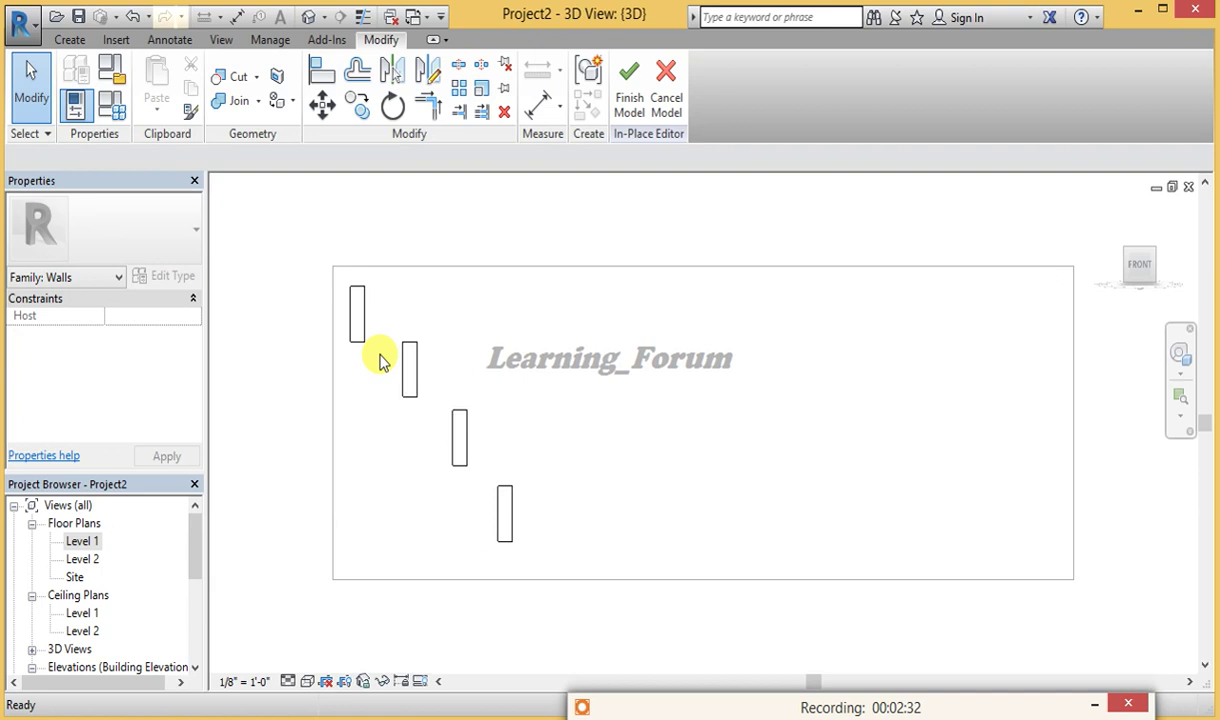
# - Restore the full ribbon and finish the Walls 1 in-place model with its four stripe blocks
pyautogui.click(57, 158)
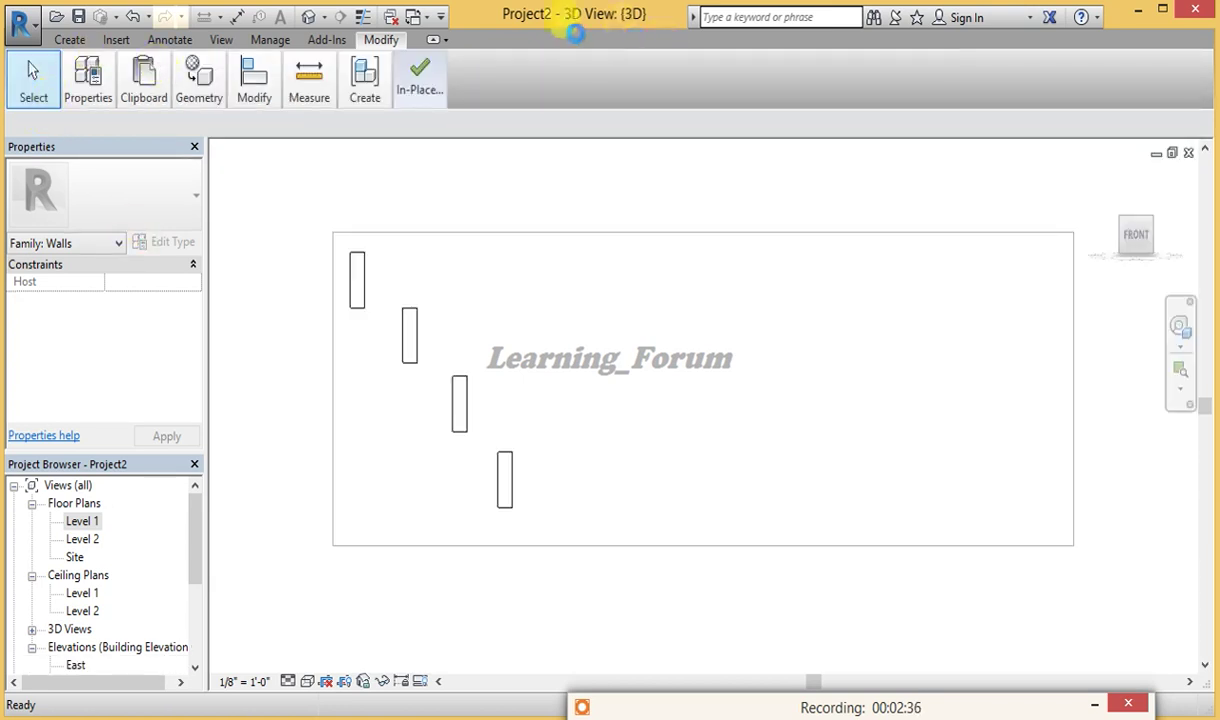
pyautogui.click(433, 39)
pyautogui.click(70, 39)
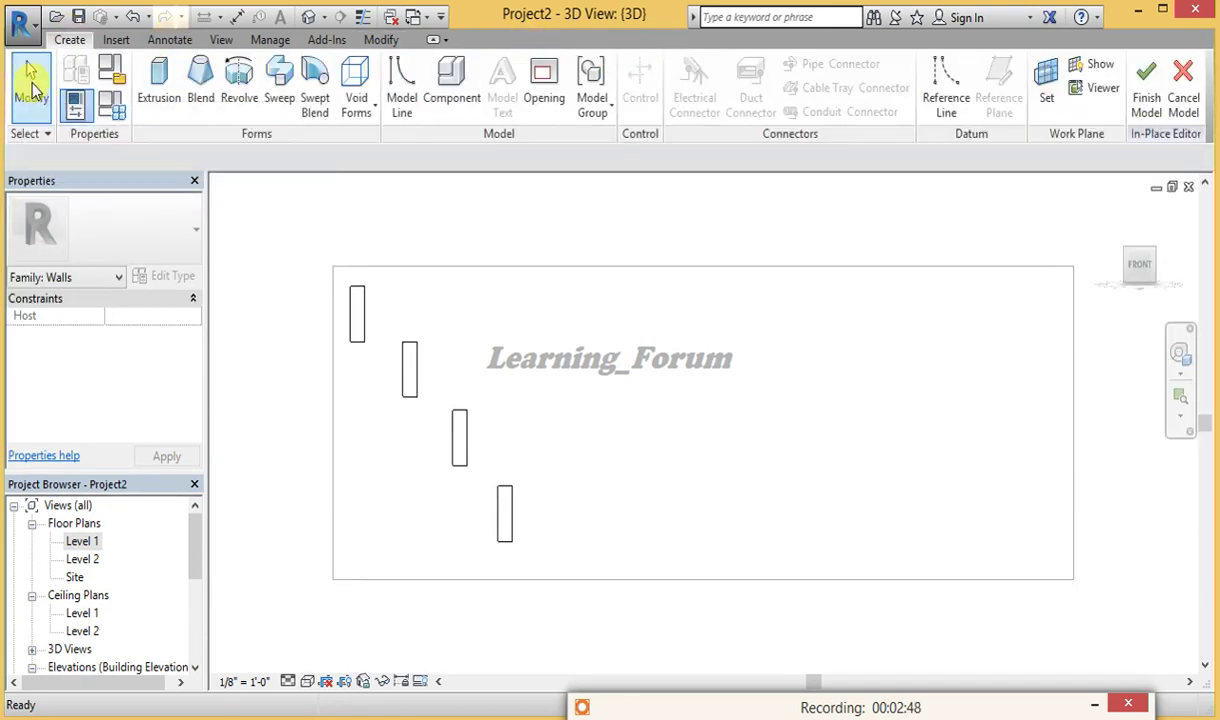
pyautogui.click(31, 88)
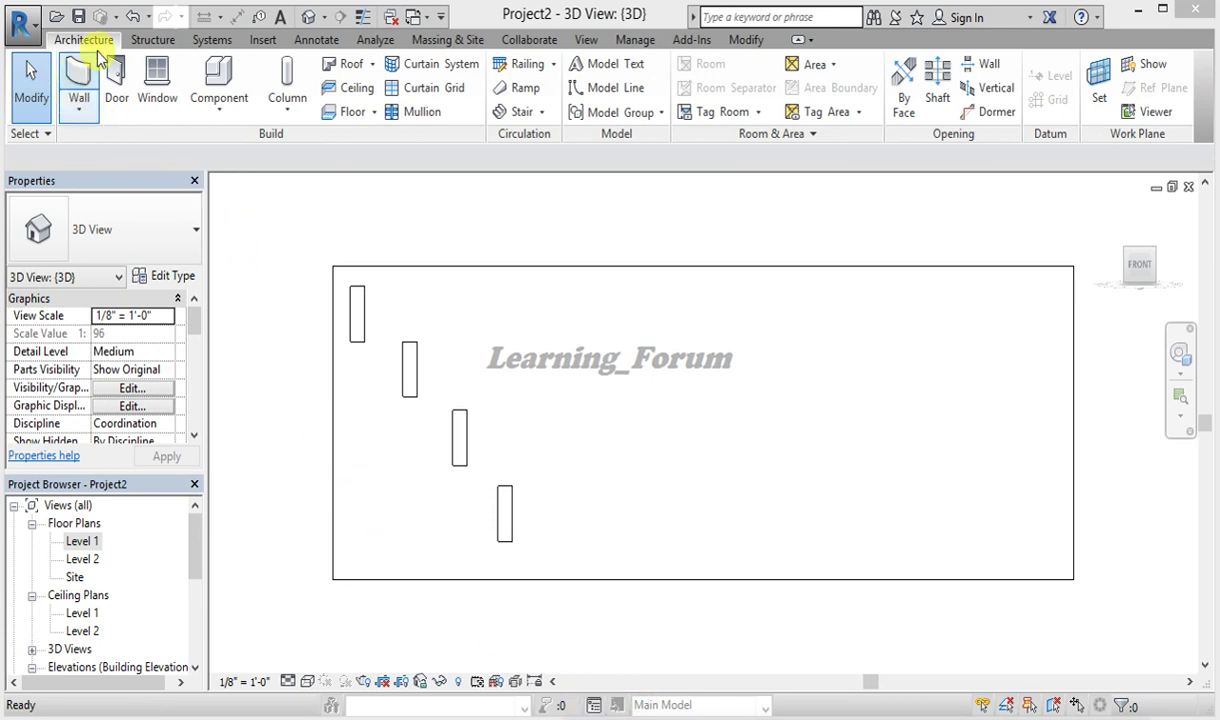
# - Create a second Model In-Place family in the Walls category named Walls 2
pyautogui.click(222, 112)
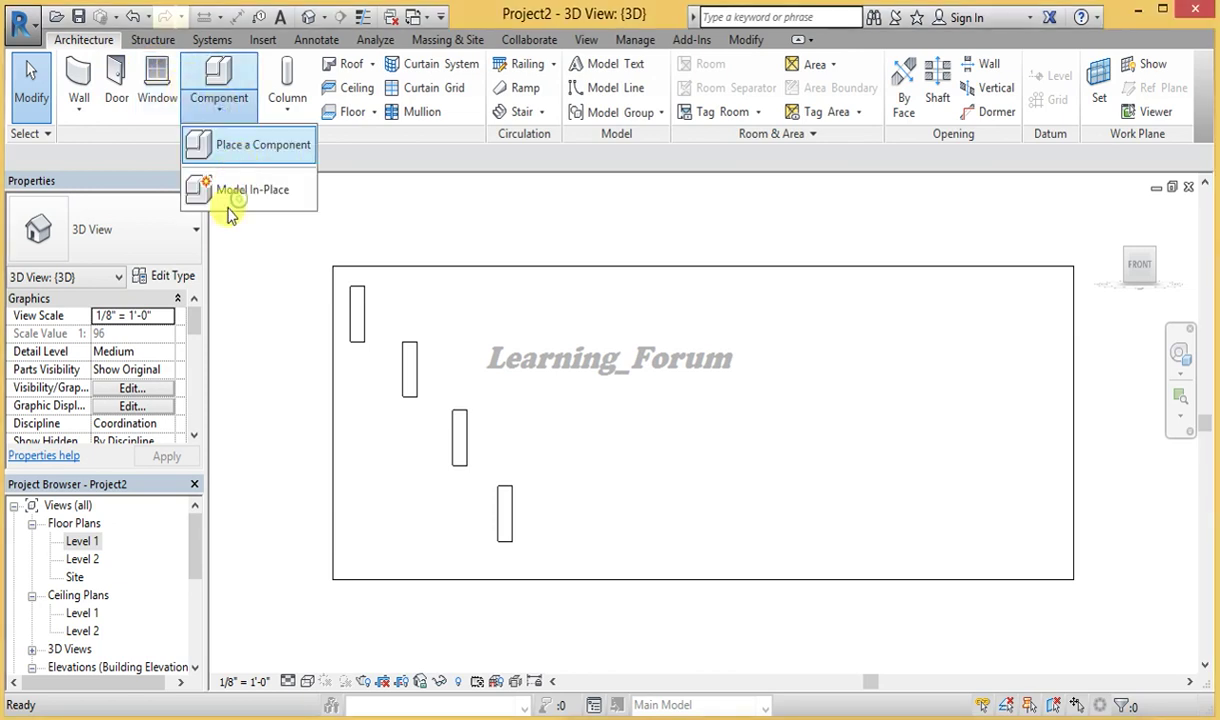
pyautogui.click(232, 190)
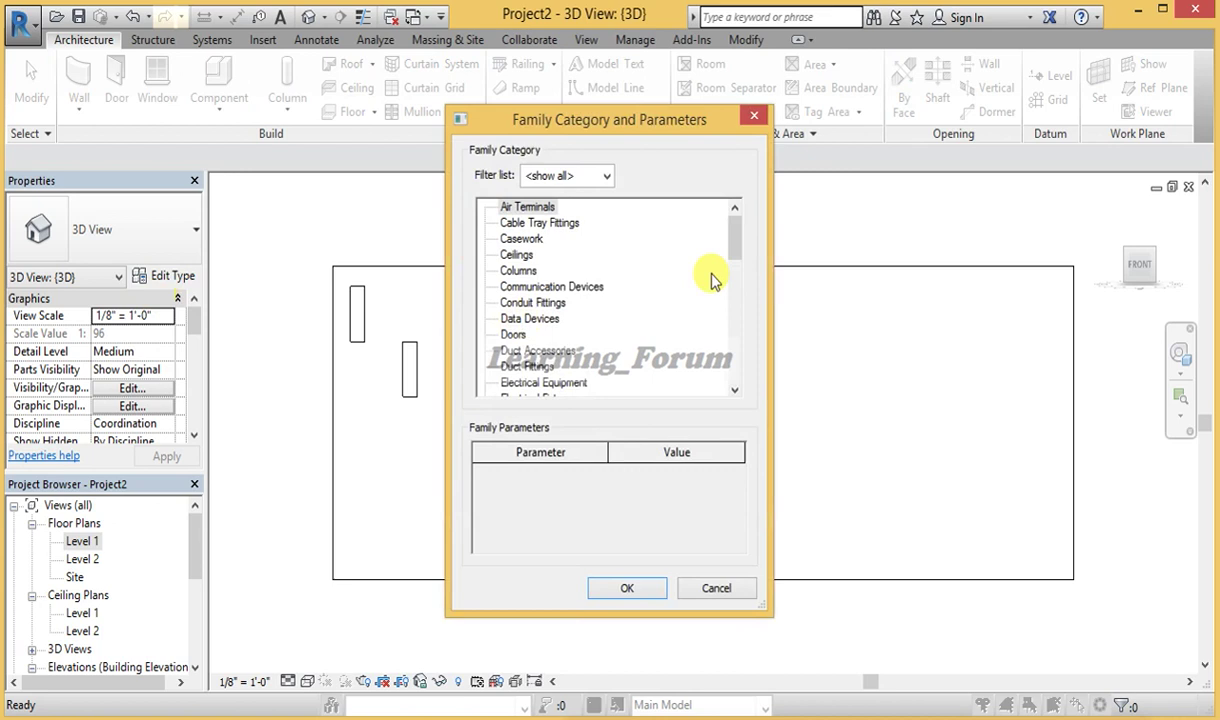
pyautogui.moveTo(733, 244); pyautogui.dragTo(735, 378)
pyautogui.click(512, 367)
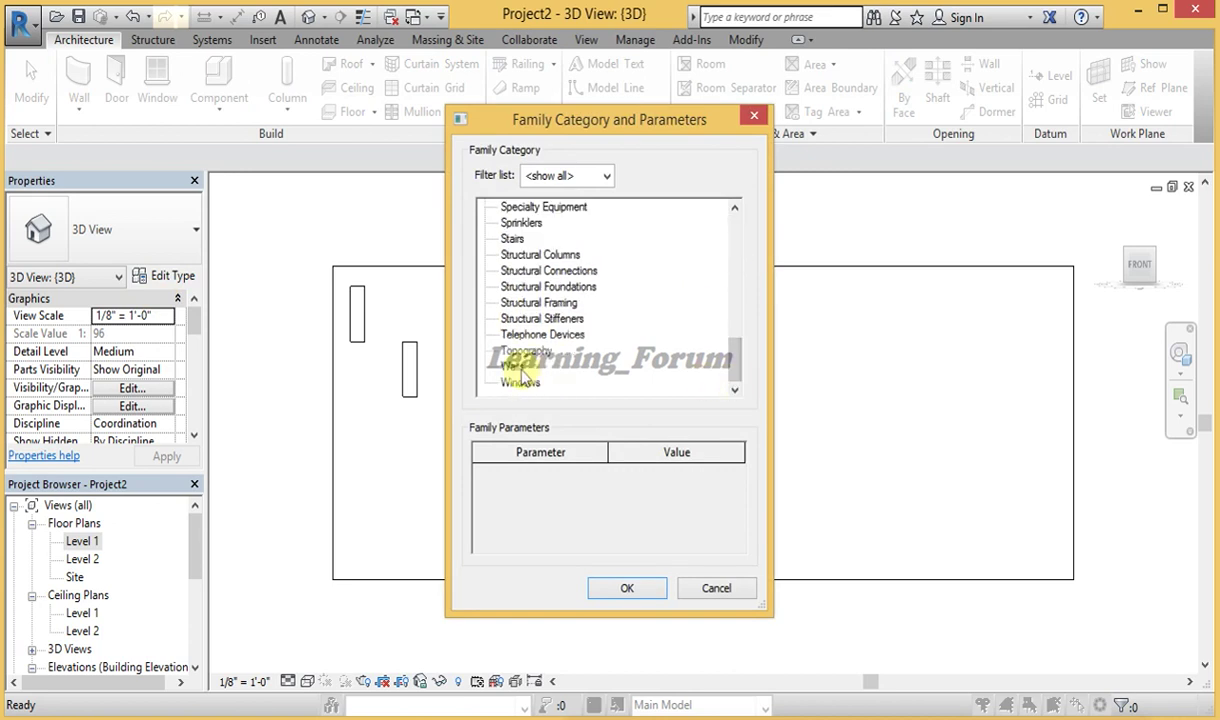
pyautogui.press('Return')
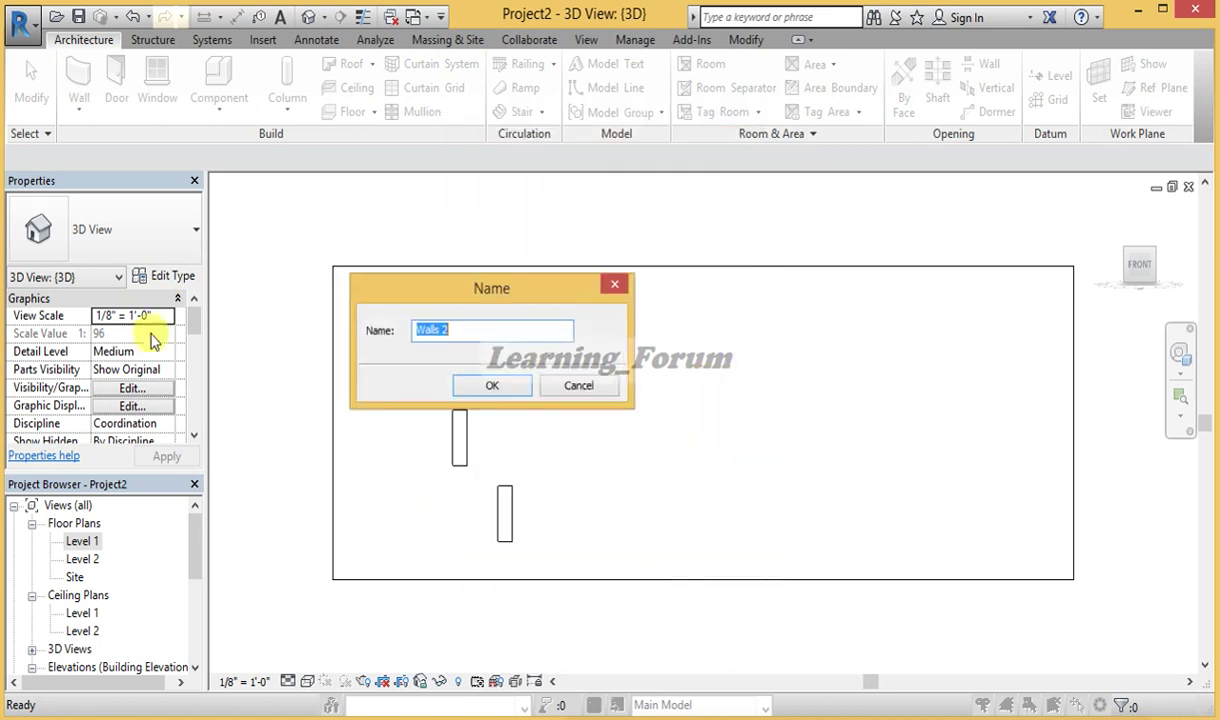
pyautogui.click(493, 387)
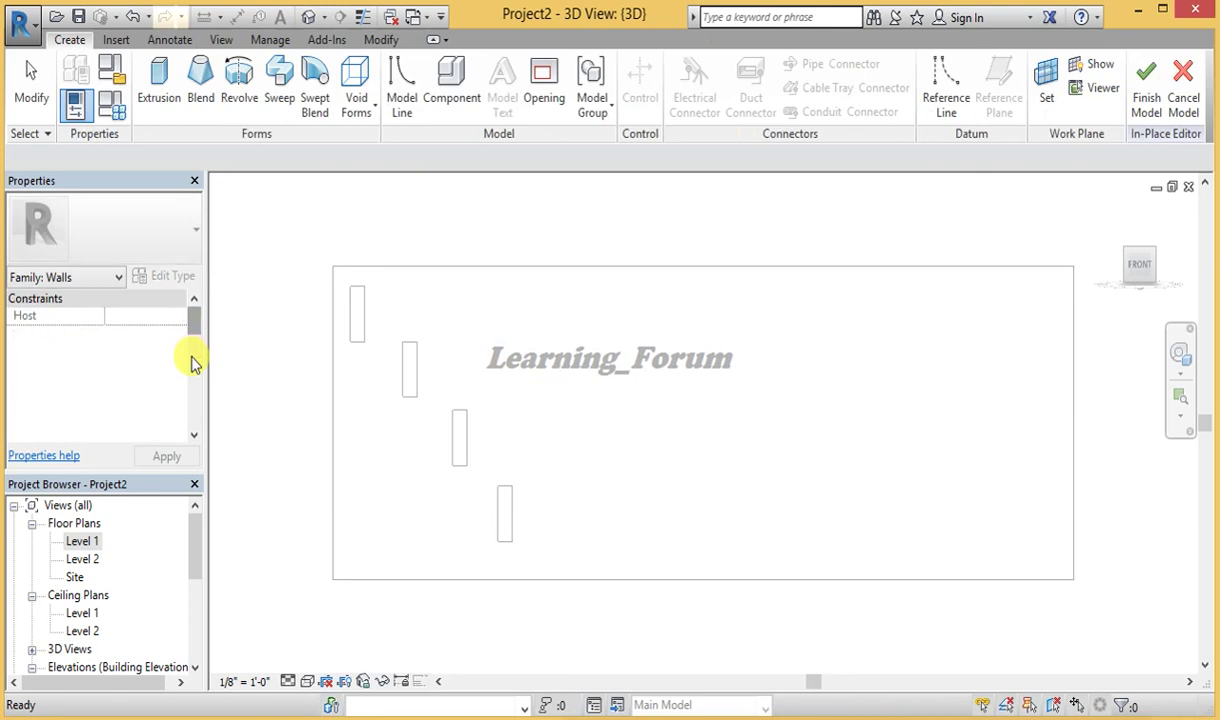
# - Pick the wall face as the work plane and begin an extrusion
pyautogui.click(1046, 90)
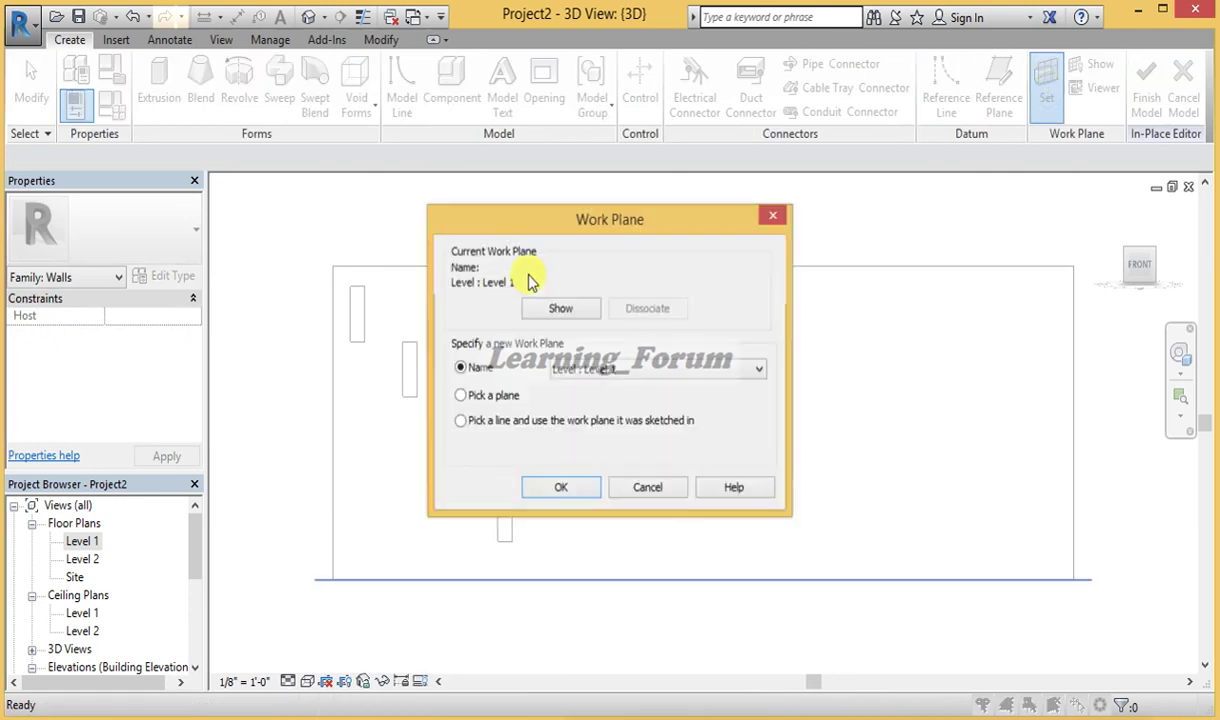
pyautogui.click(507, 397)
pyautogui.click(556, 490)
pyautogui.click(158, 80)
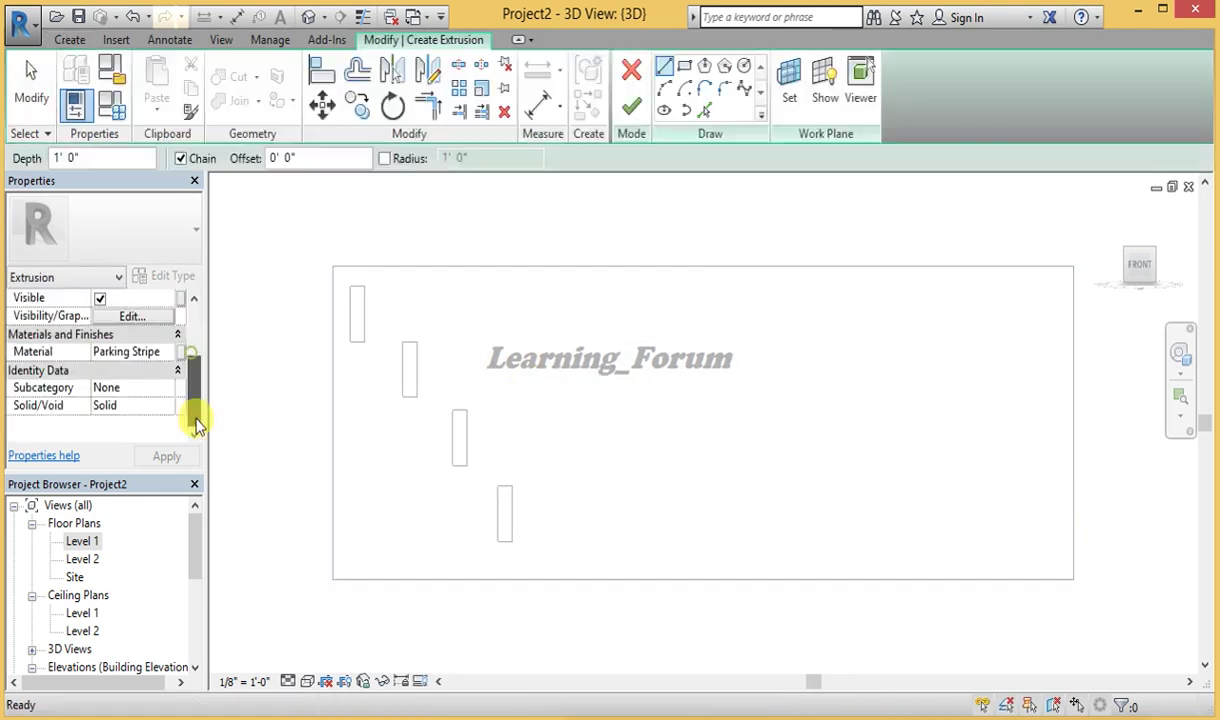
# - Set the extrusion material to Carpet (1) in the Material Browser
pyautogui.click(169, 353)
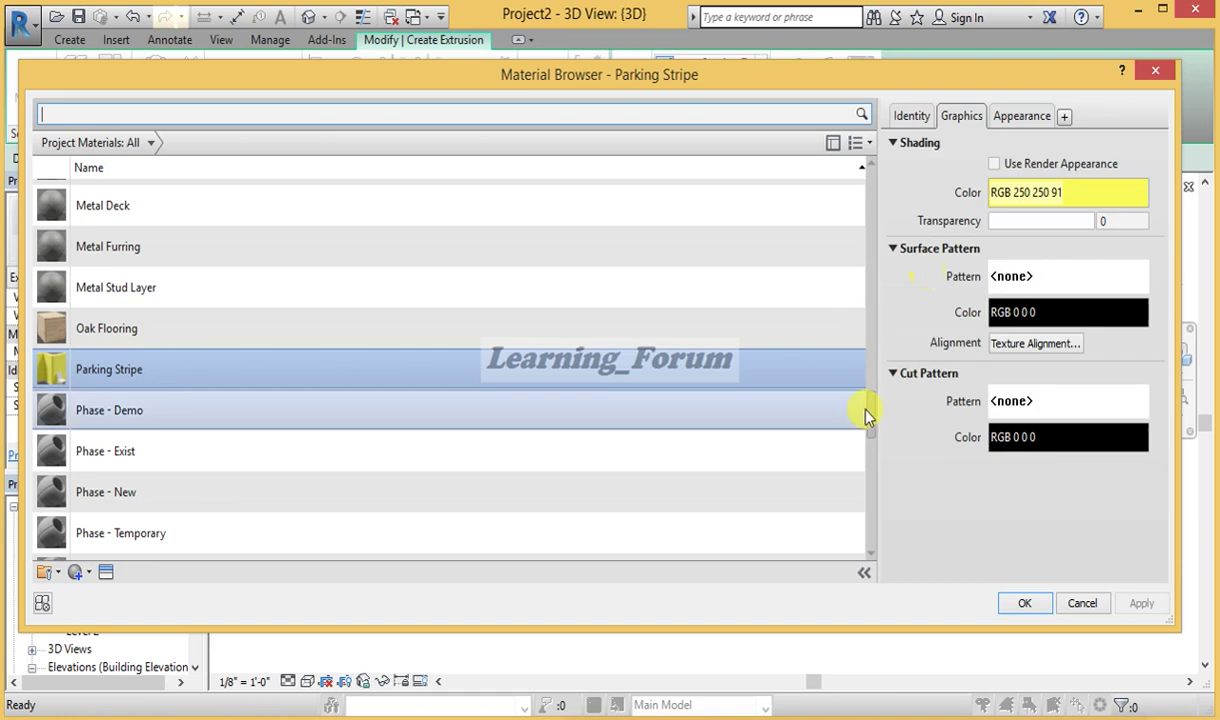
pyautogui.moveTo(872, 418)
pyautogui.mouseDown()
pyautogui.moveTo(866, 541)
pyautogui.moveTo(877, 223)
pyautogui.mouseUp()
pyautogui.click(105, 420)
pyautogui.click(103, 420)
pyautogui.click(1024, 603)
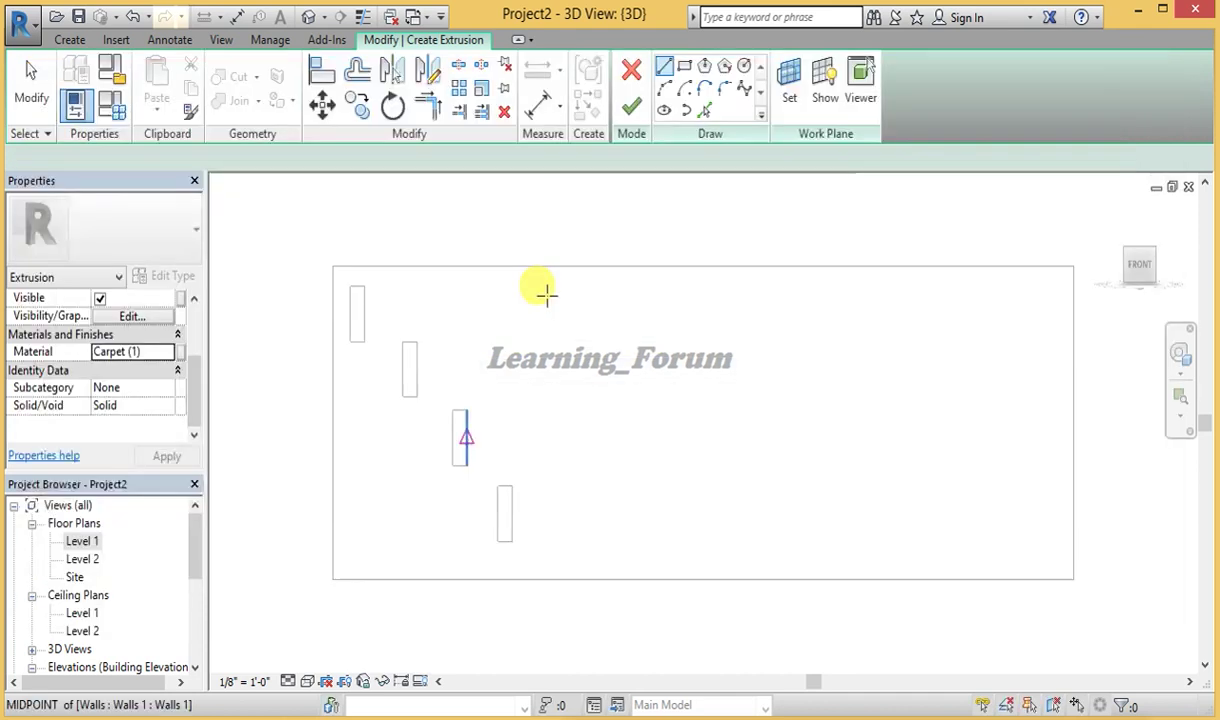
# - Sketch four six-sided inscribed hexagons right of the staggered blocks
pyautogui.press('Escape')
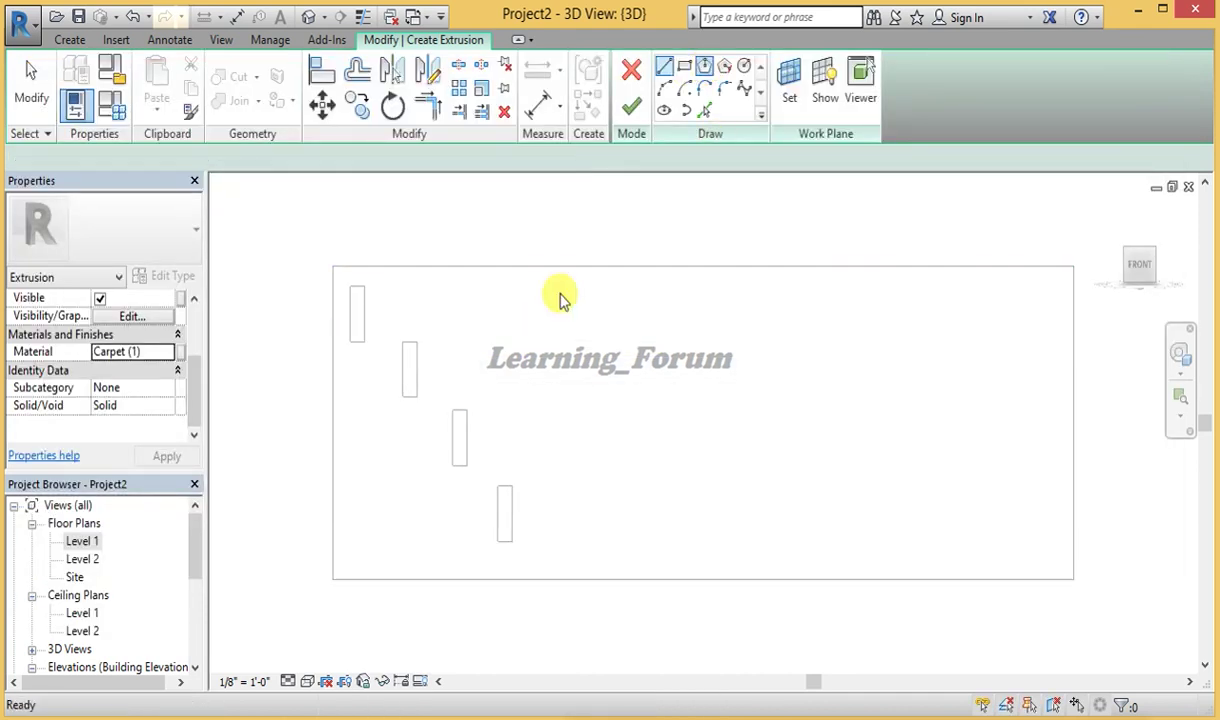
pyautogui.click(566, 305)
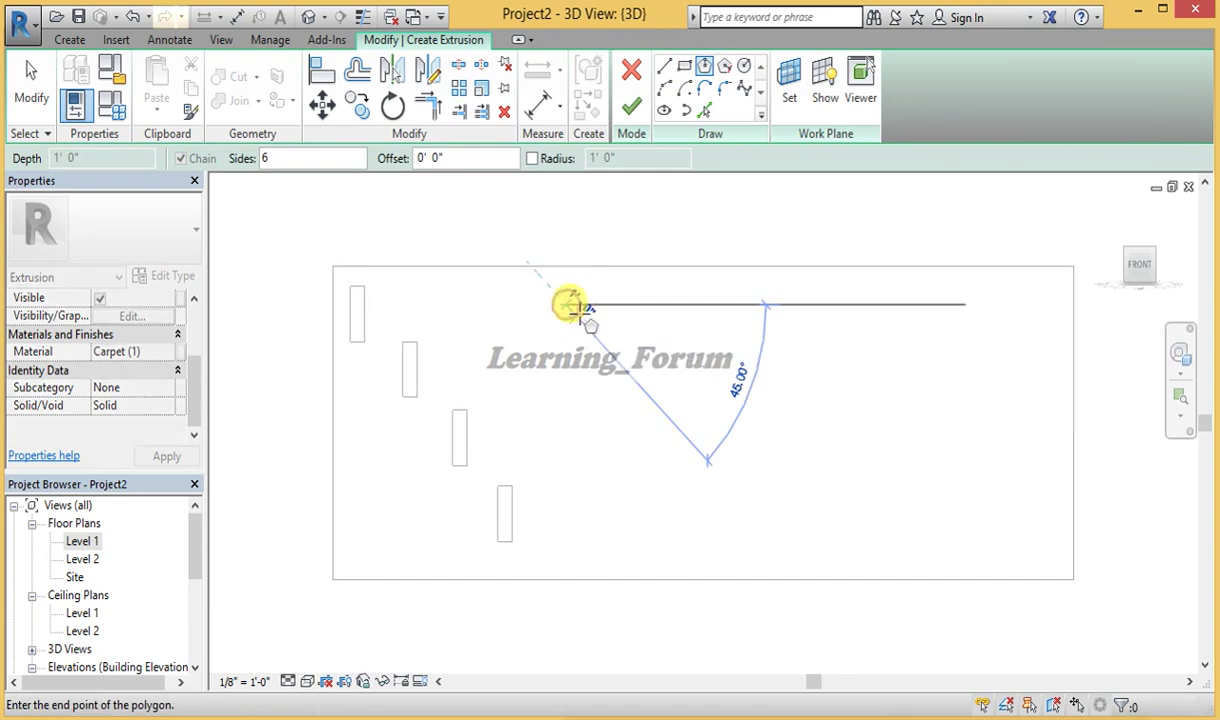
pyautogui.click(580, 301)
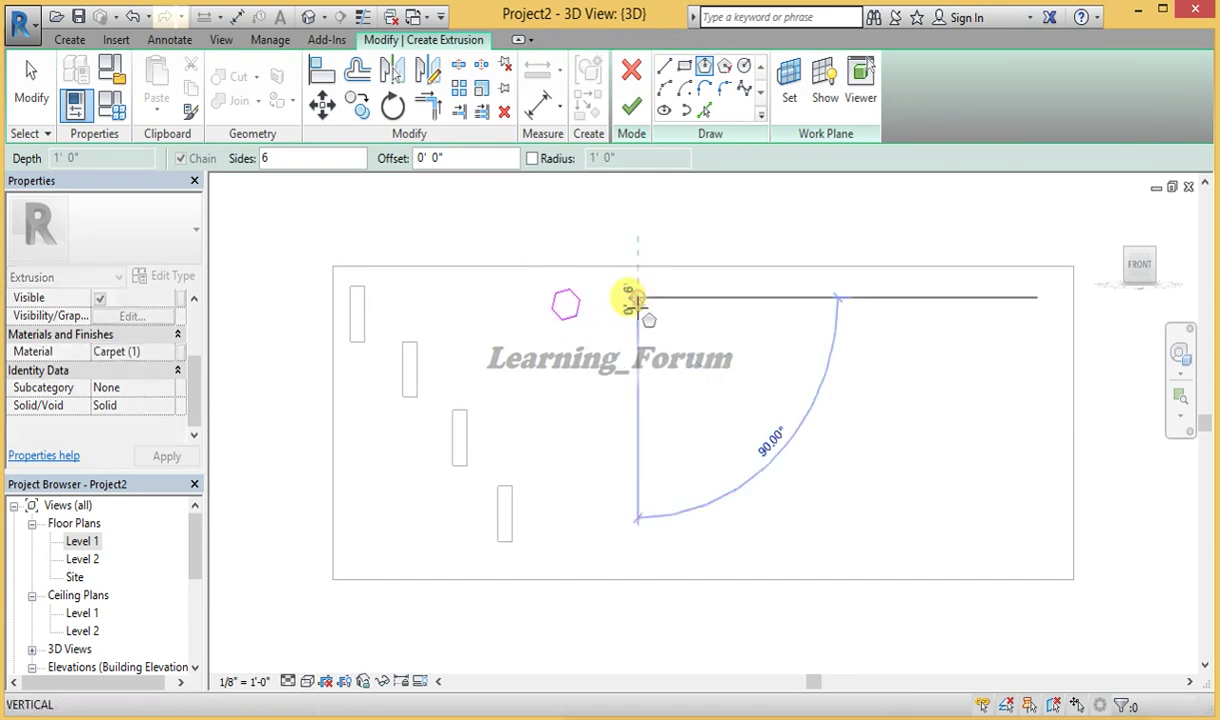
pyautogui.click(637, 298)
pyautogui.click(650, 298)
pyautogui.click(600, 362)
pyautogui.click(691, 356)
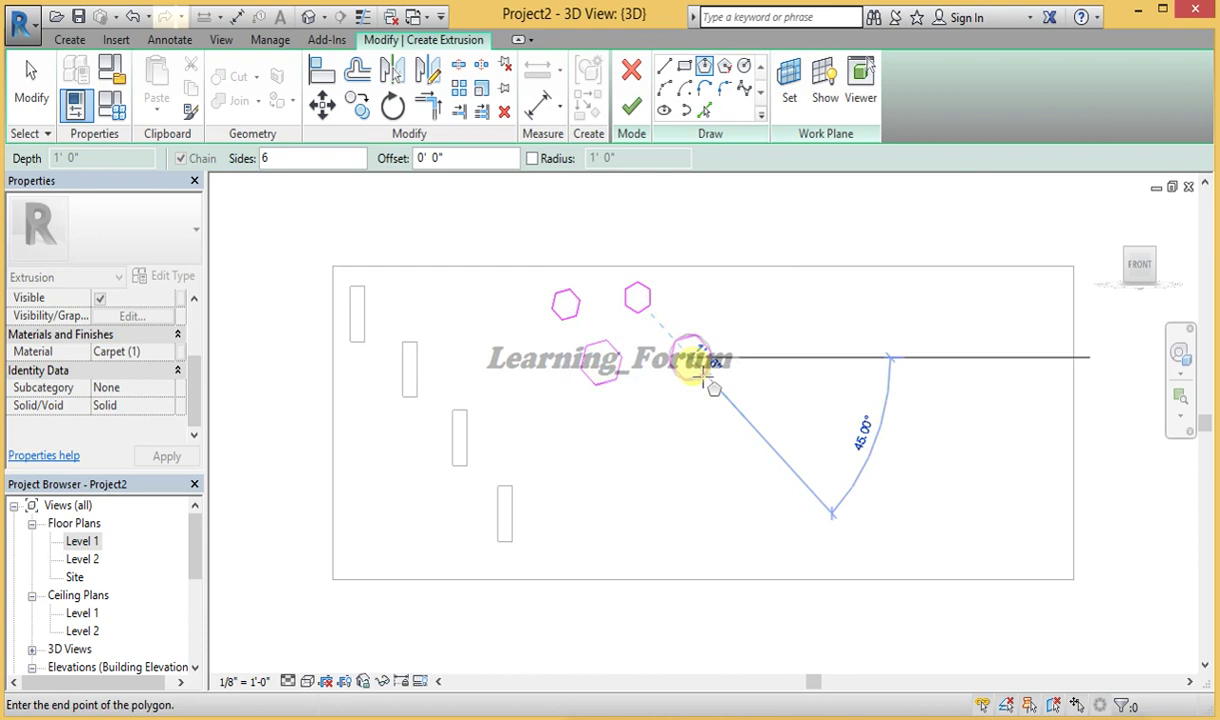
pyautogui.click(704, 356)
# - Sketch three circles in a row beside the hexagons
pyautogui.click(806, 326)
pyautogui.click(816, 338)
pyautogui.click(890, 320)
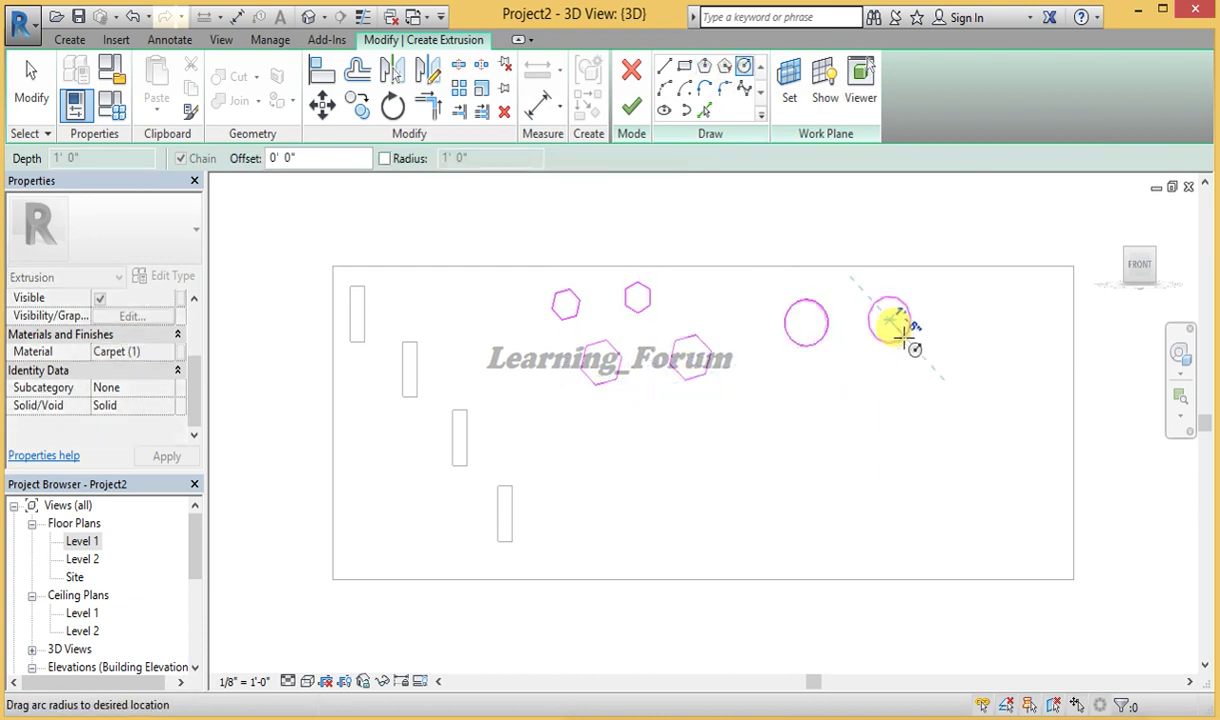
pyautogui.click(908, 336)
pyautogui.click(977, 305)
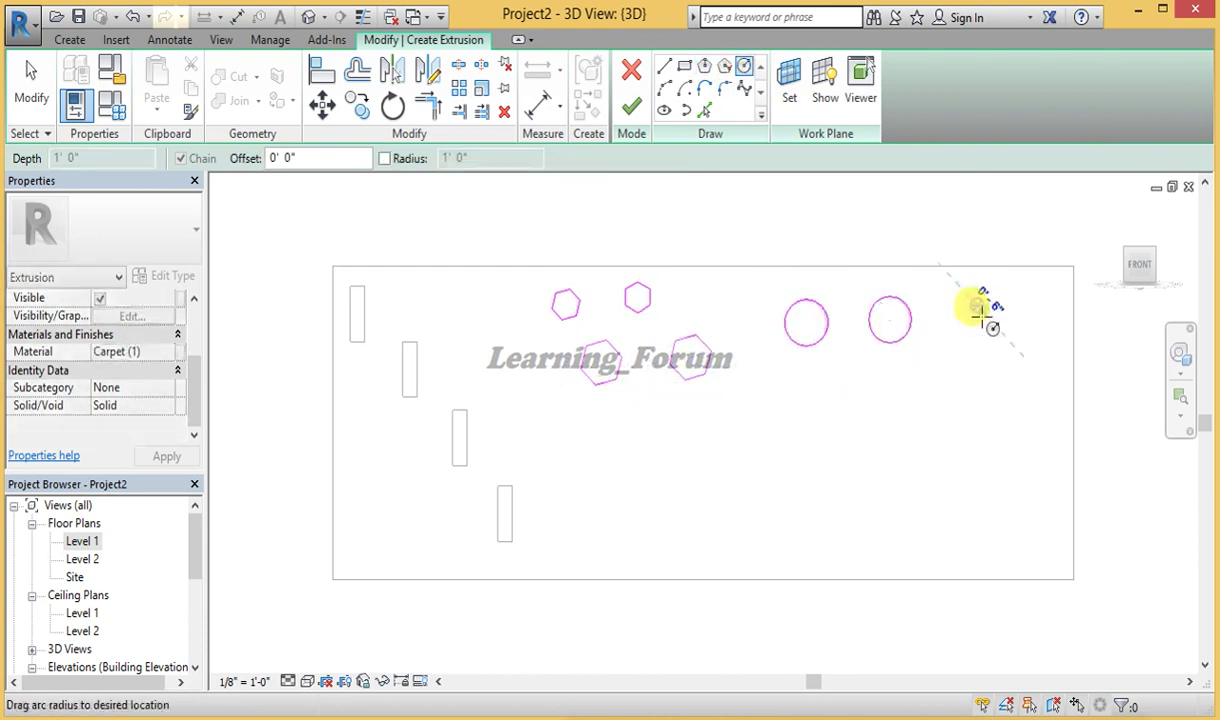
pyautogui.click(990, 320)
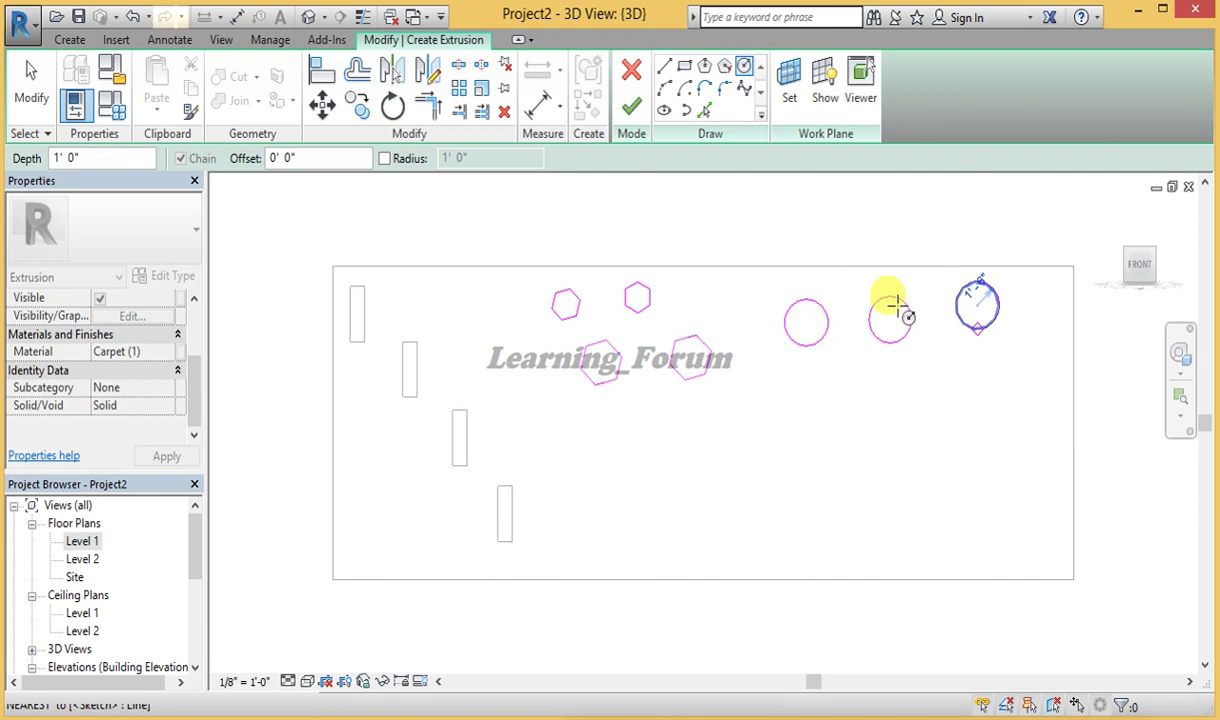
# - Sketch a half-disc outline from a start-end-radius arc closed by a line
pyautogui.click(760, 445)
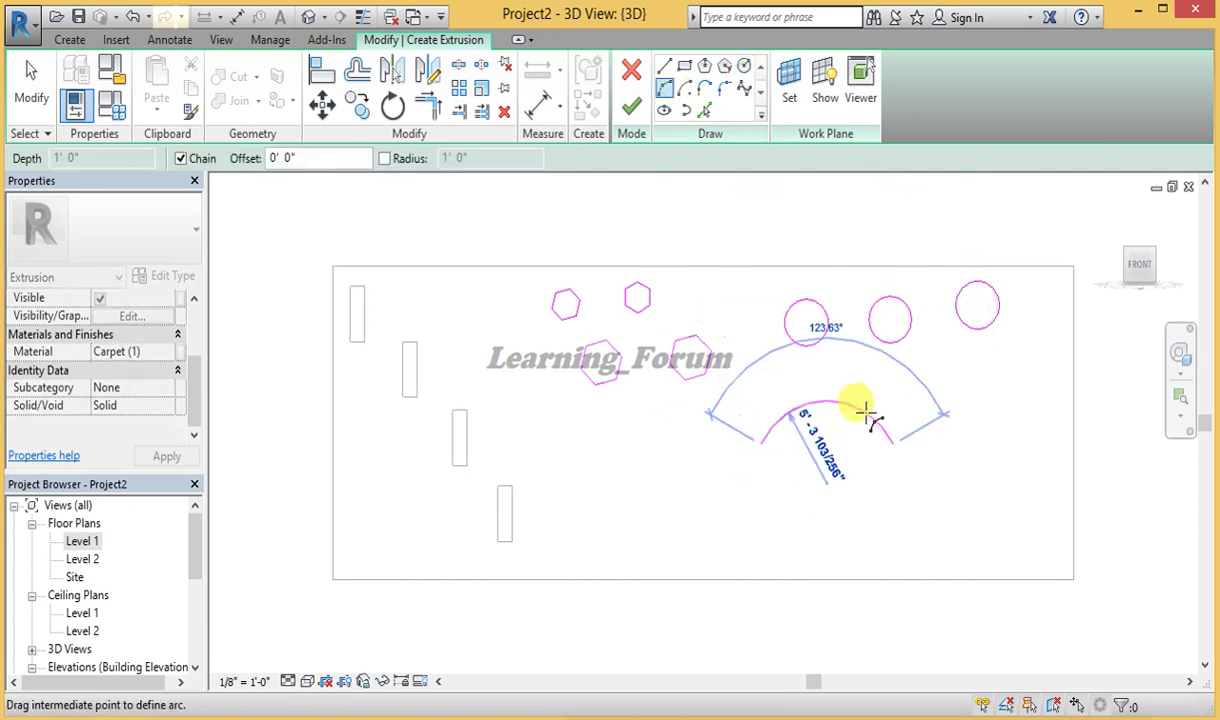
pyautogui.click(664, 66)
pyautogui.click(684, 66)
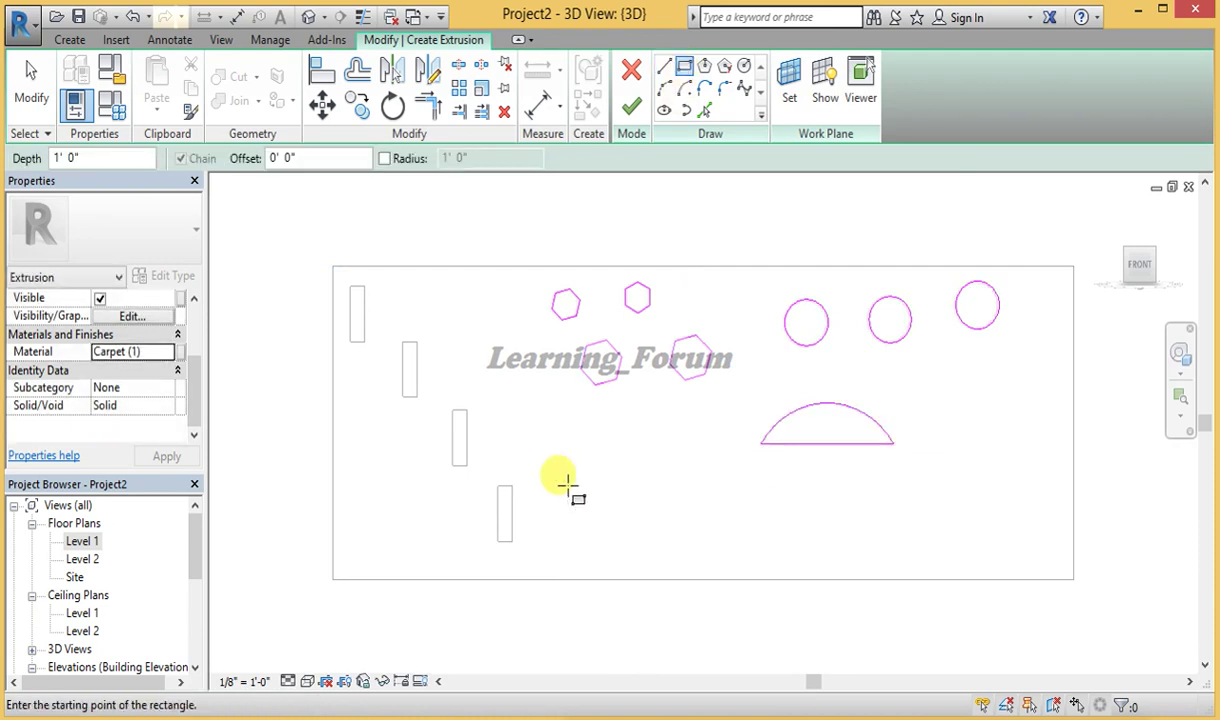
# - Sketch three thin rectangles below the hexagons and circles
pyautogui.click(567, 418)
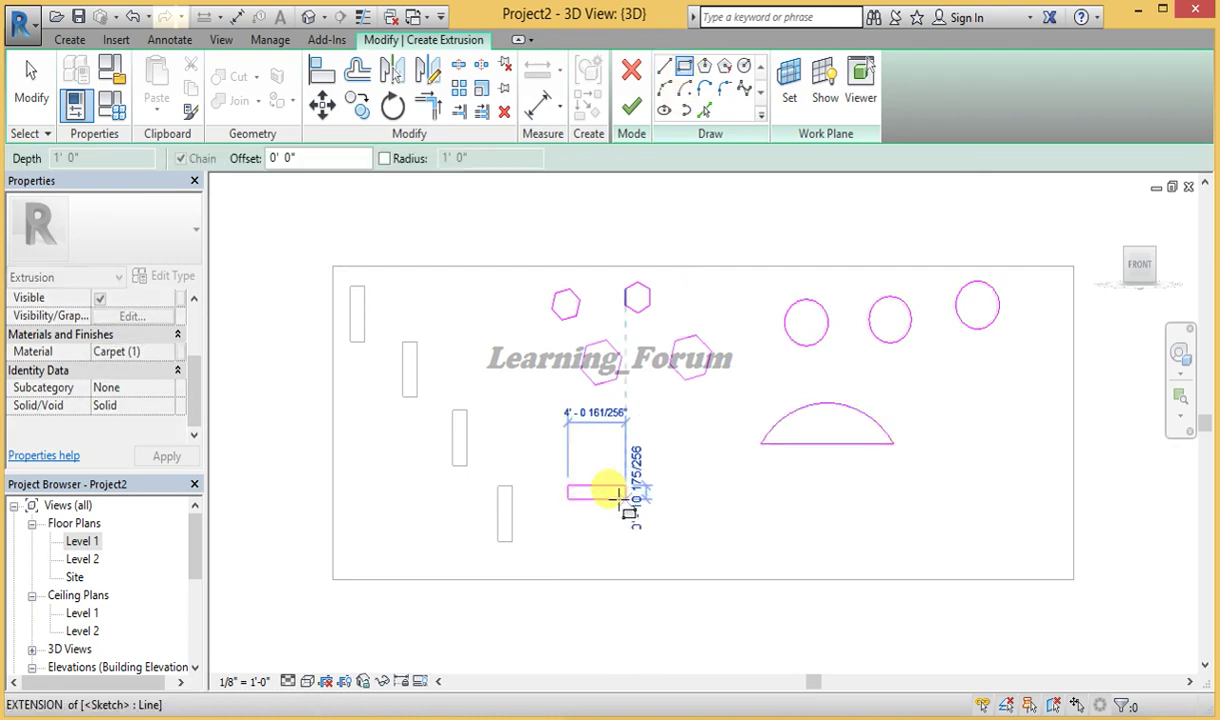
pyautogui.click(617, 490)
pyautogui.click(633, 512)
pyautogui.click(690, 519)
pyautogui.click(742, 519)
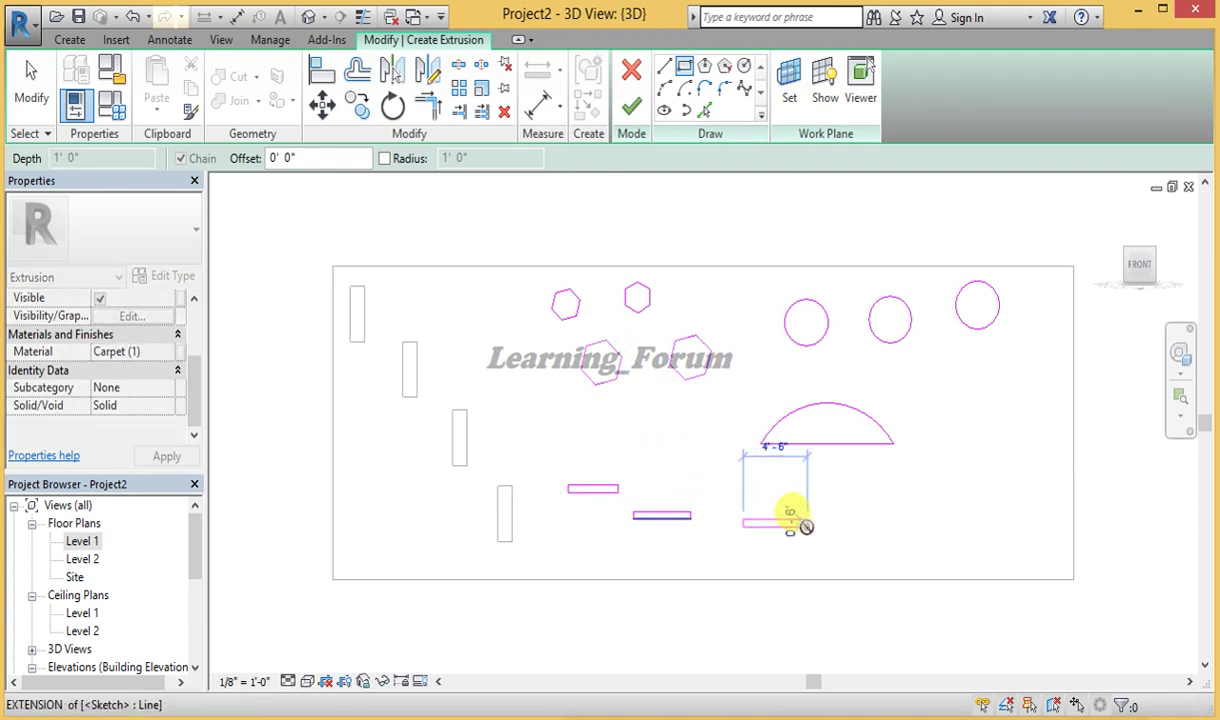
pyautogui.click(790, 514)
pyautogui.moveTo(1088, 537); pyautogui.dragTo(909, 477)
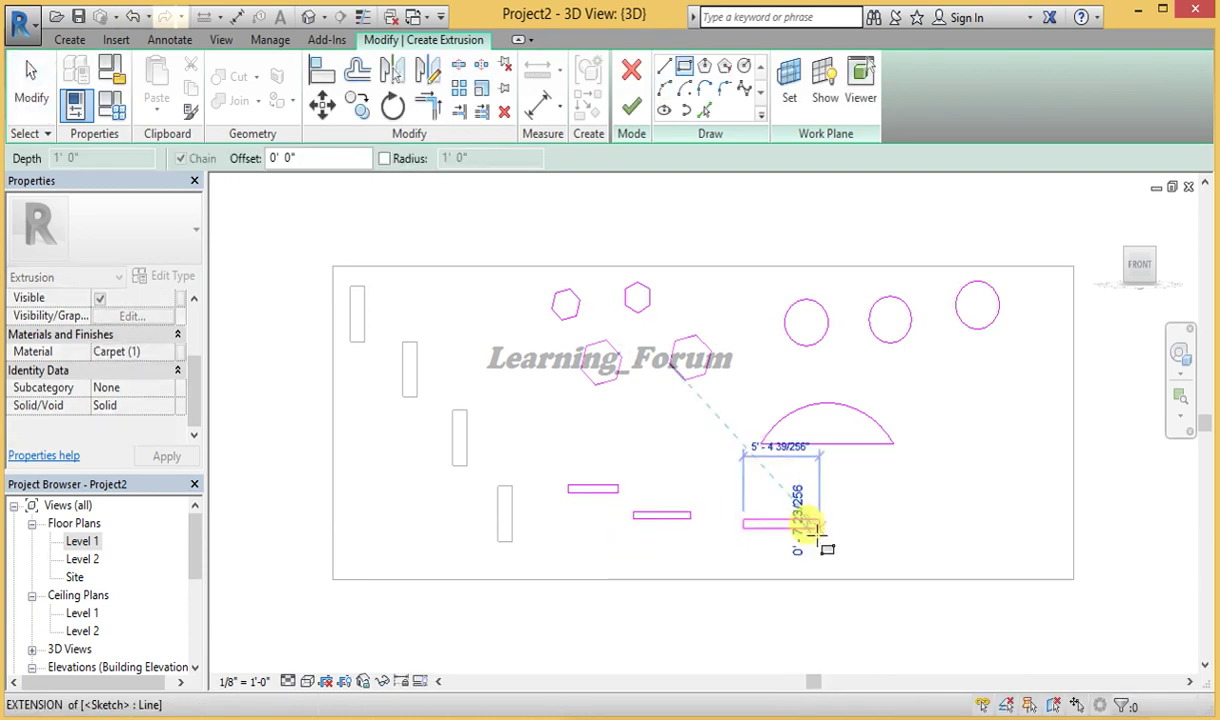
pyautogui.click(821, 530)
# - Add a square under the half-disc and a small rectangle, then finish the extrusion and Walls 2 model
pyautogui.click(862, 518)
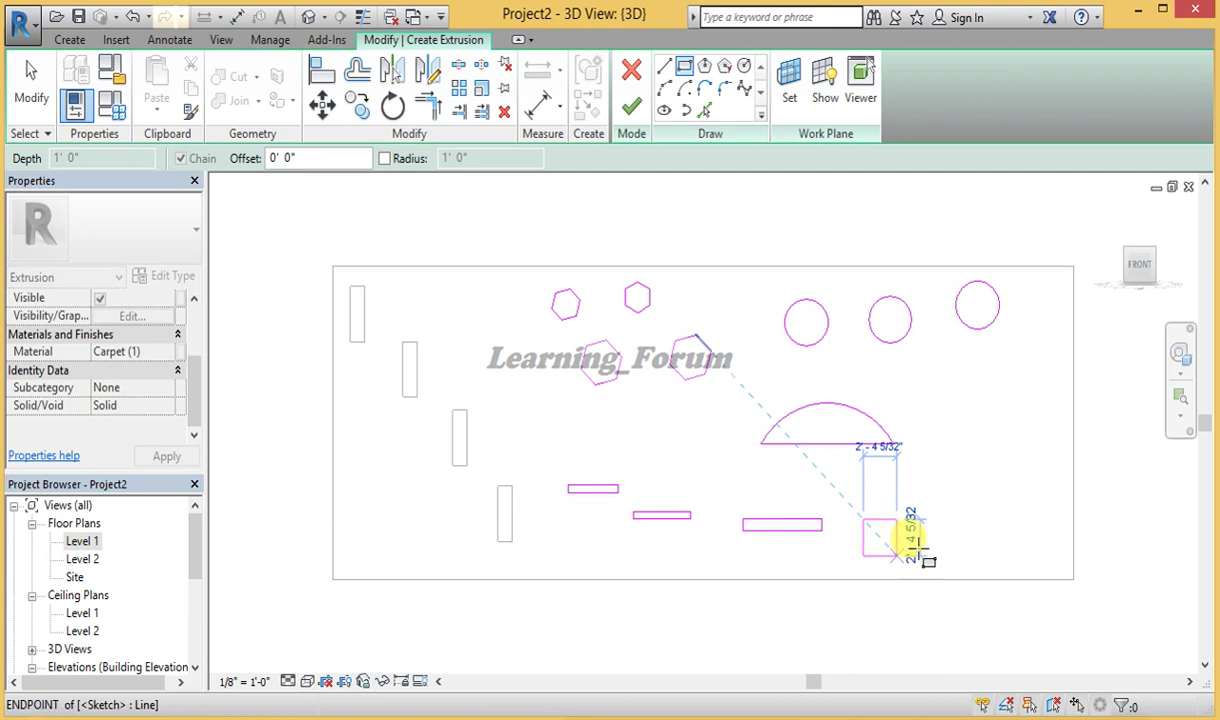
pyautogui.click(897, 555)
pyautogui.click(963, 536)
pyautogui.click(997, 566)
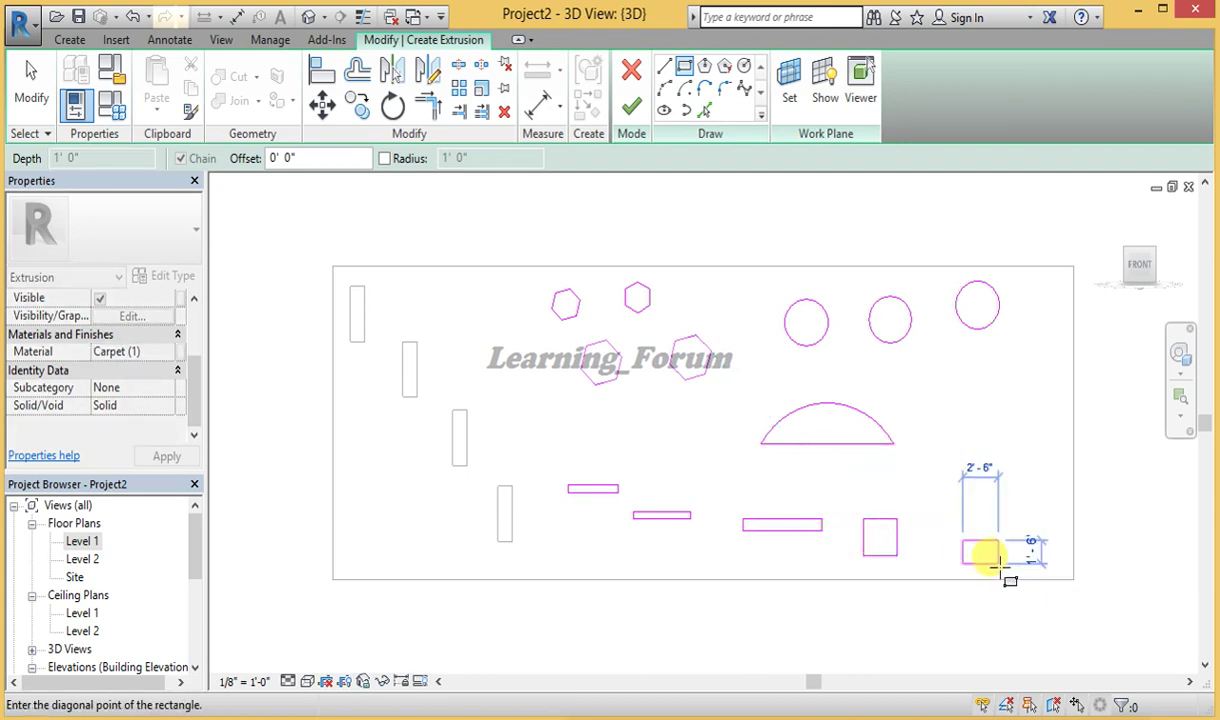
pyautogui.click(631, 106)
pyautogui.click(627, 97)
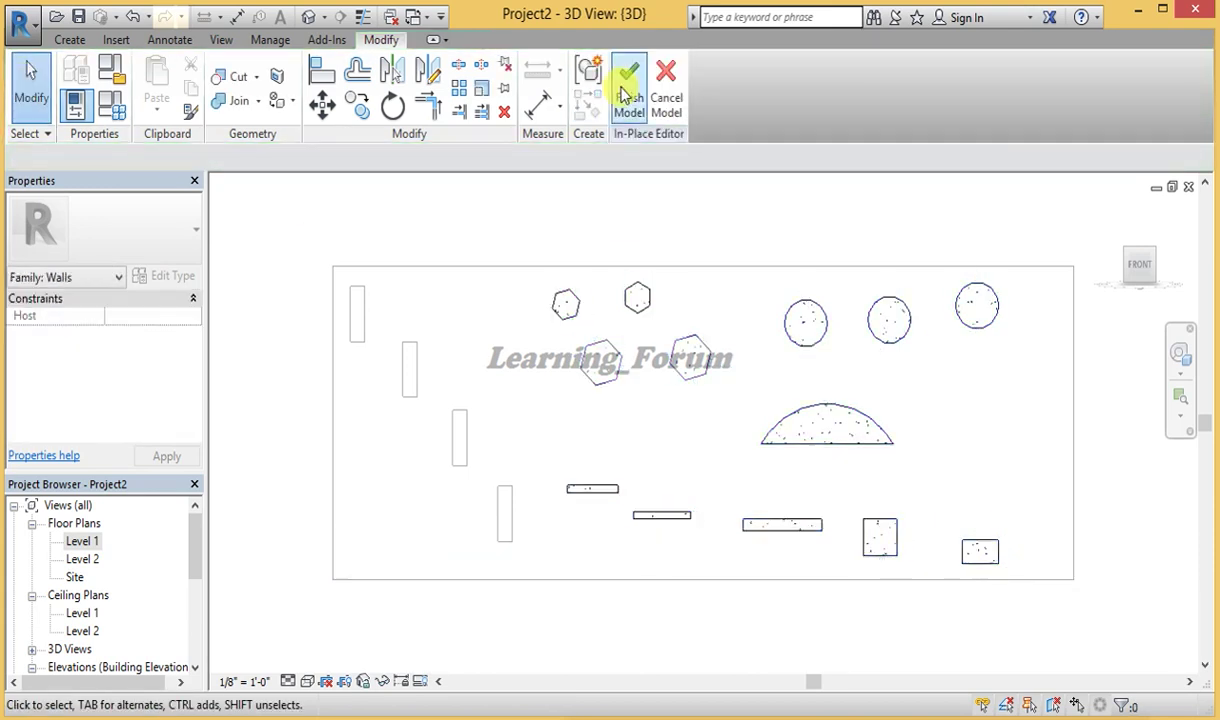
# - Render the 3D view in Realistic style and zoom into an isometric view of the extrusions
pyautogui.click(308, 681)
pyautogui.click(339, 642)
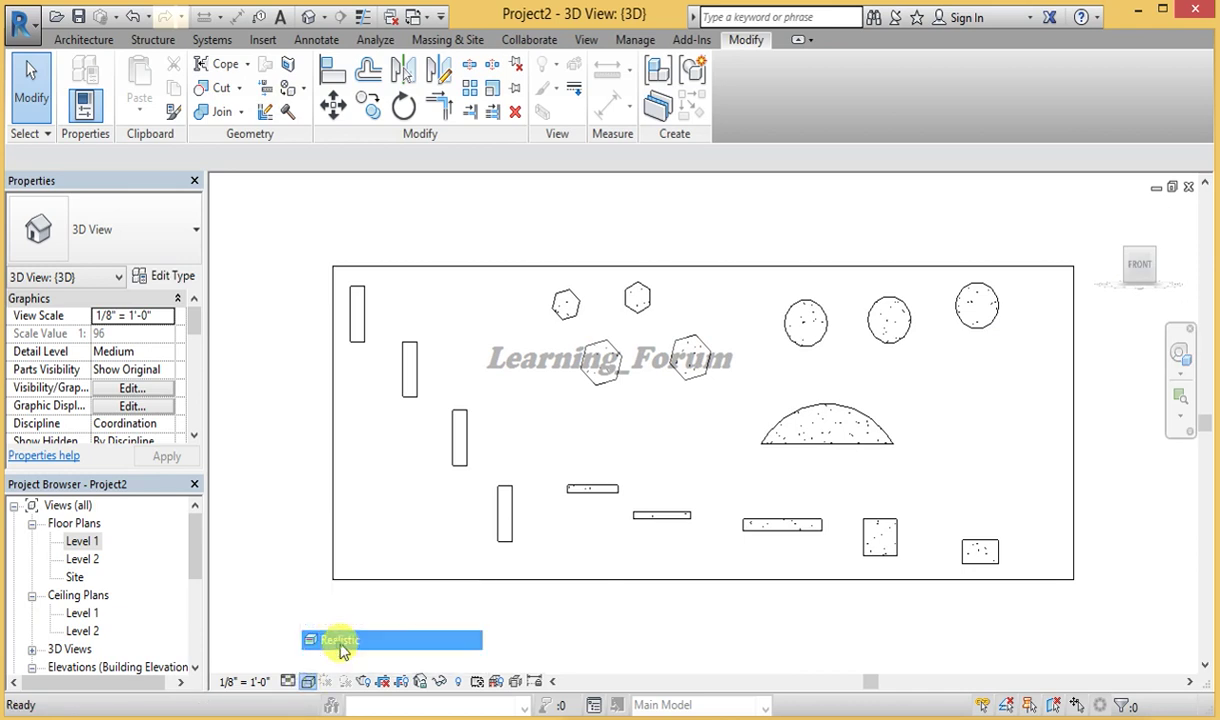
pyautogui.click(1123, 250)
pyautogui.scroll(3, 948, 420)
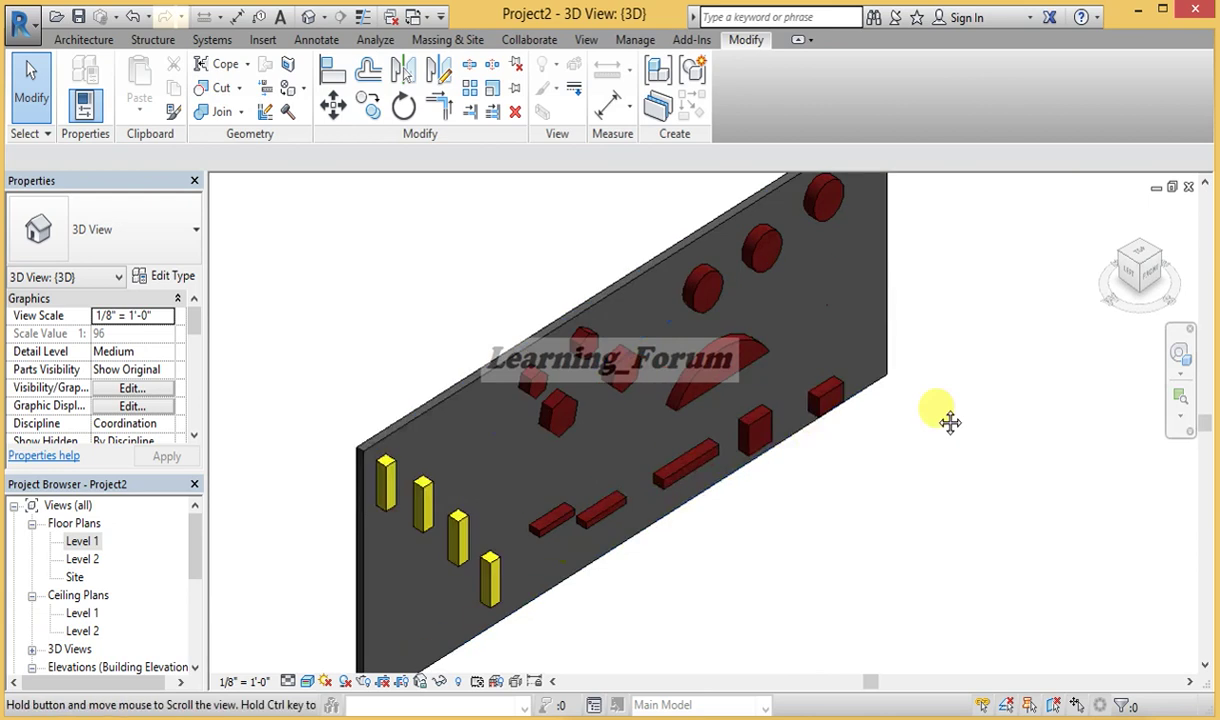
pyautogui.scroll(2, 1063, 420)
pyautogui.scroll(-3, 1063, 420)
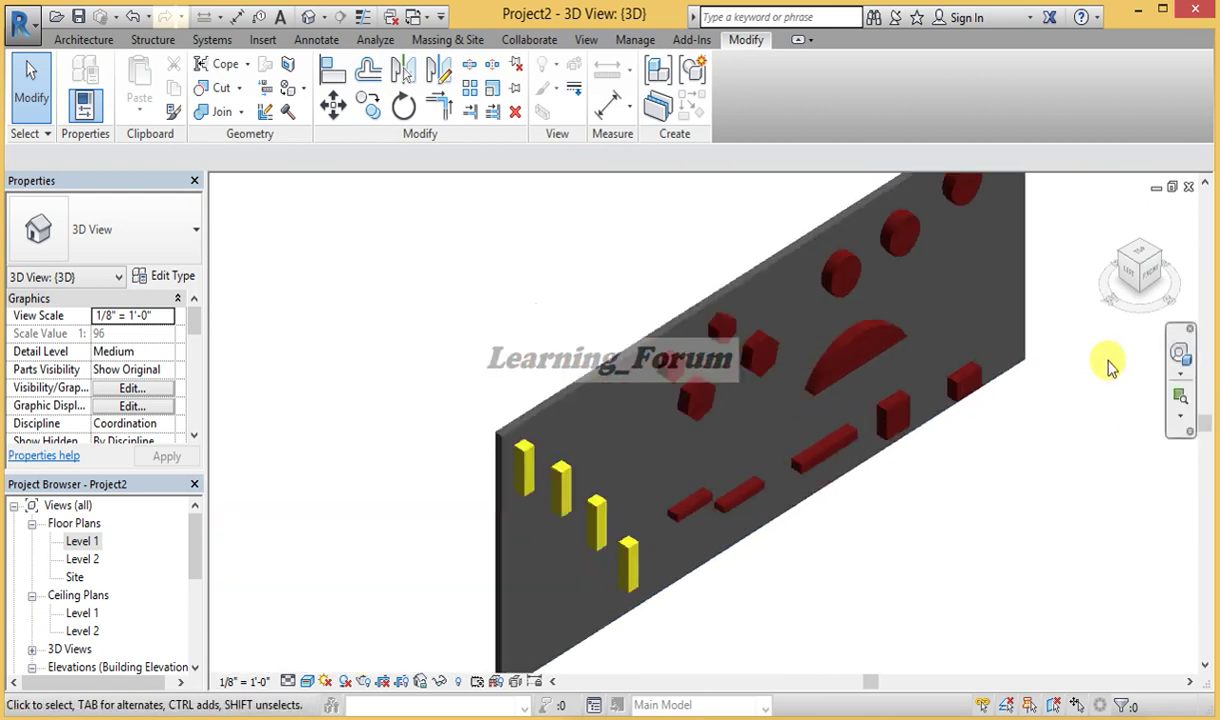
pyautogui.scroll(2, 930, 436)
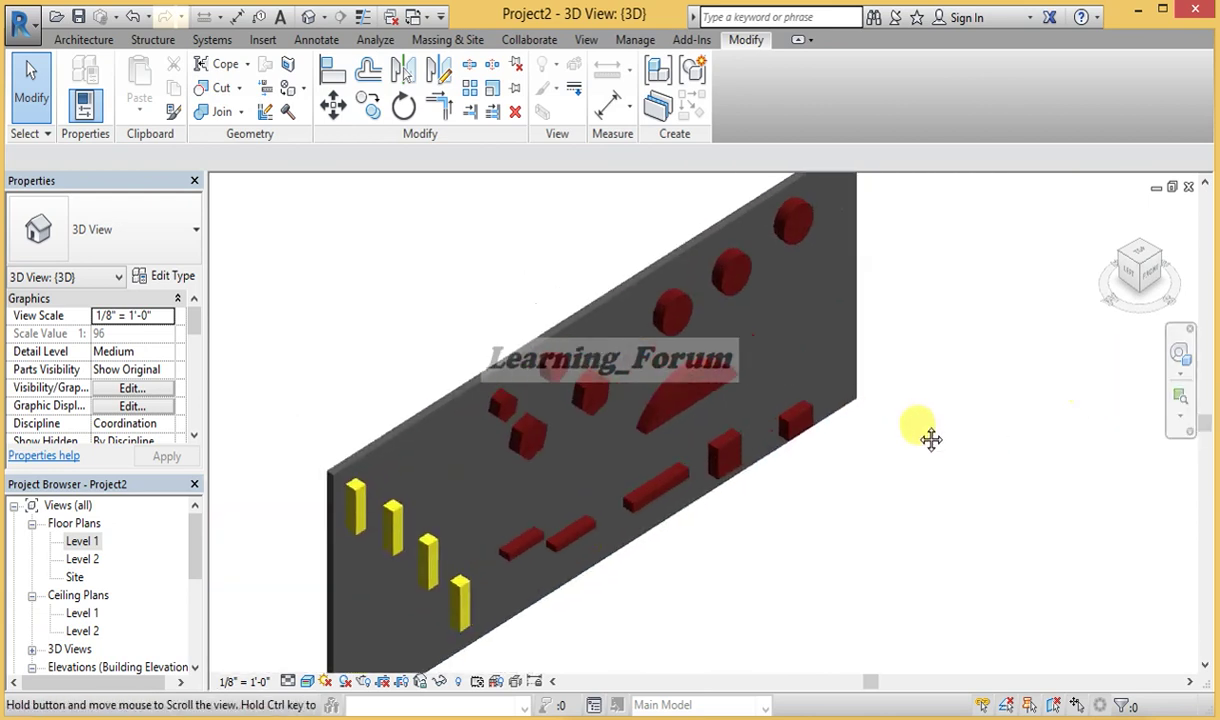